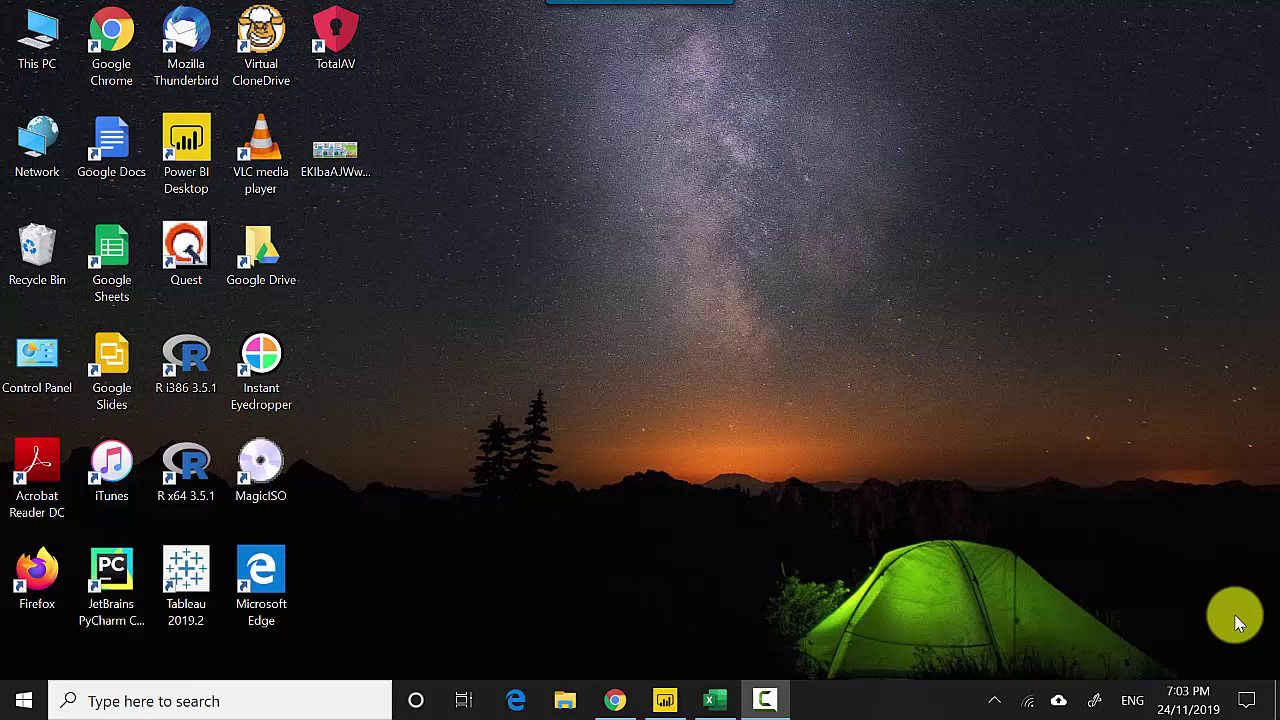
- Bring up the Trend Axis KPI report and place an empty KPI visual on Page 3
{"action": "left_click", "coordinate": [666, 700]}
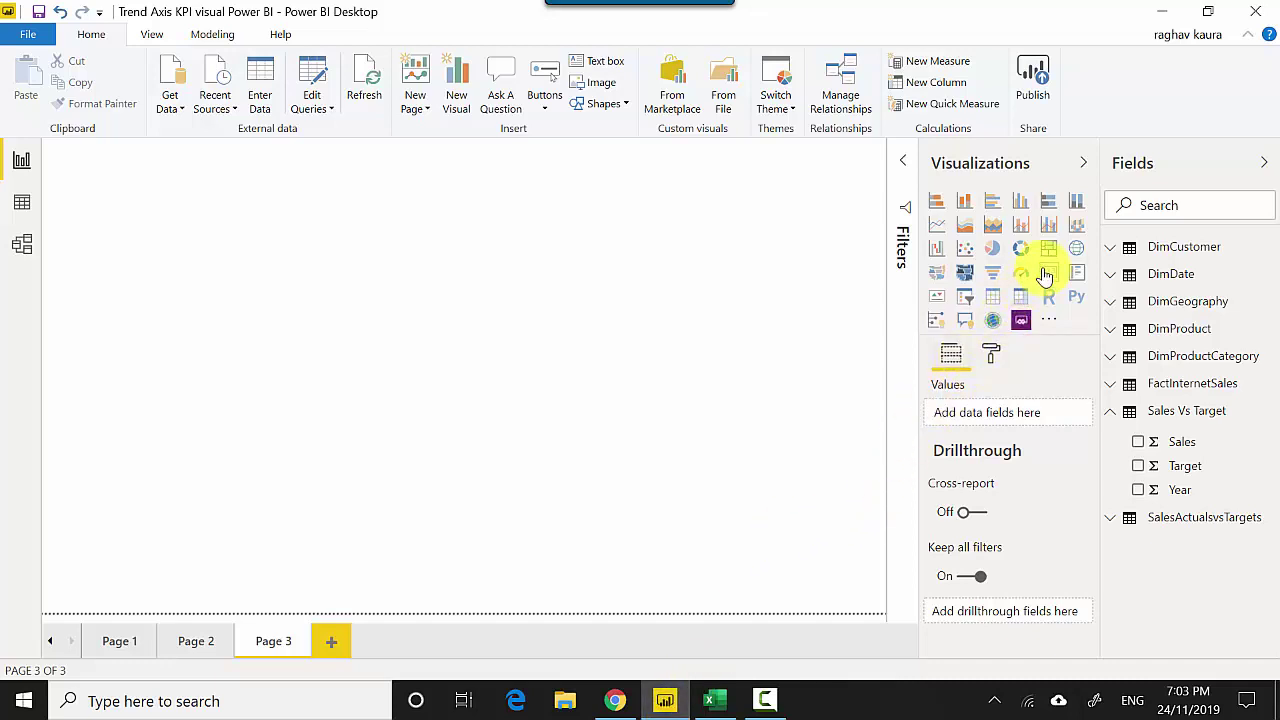
{"action": "left_click", "coordinate": [936, 298]}
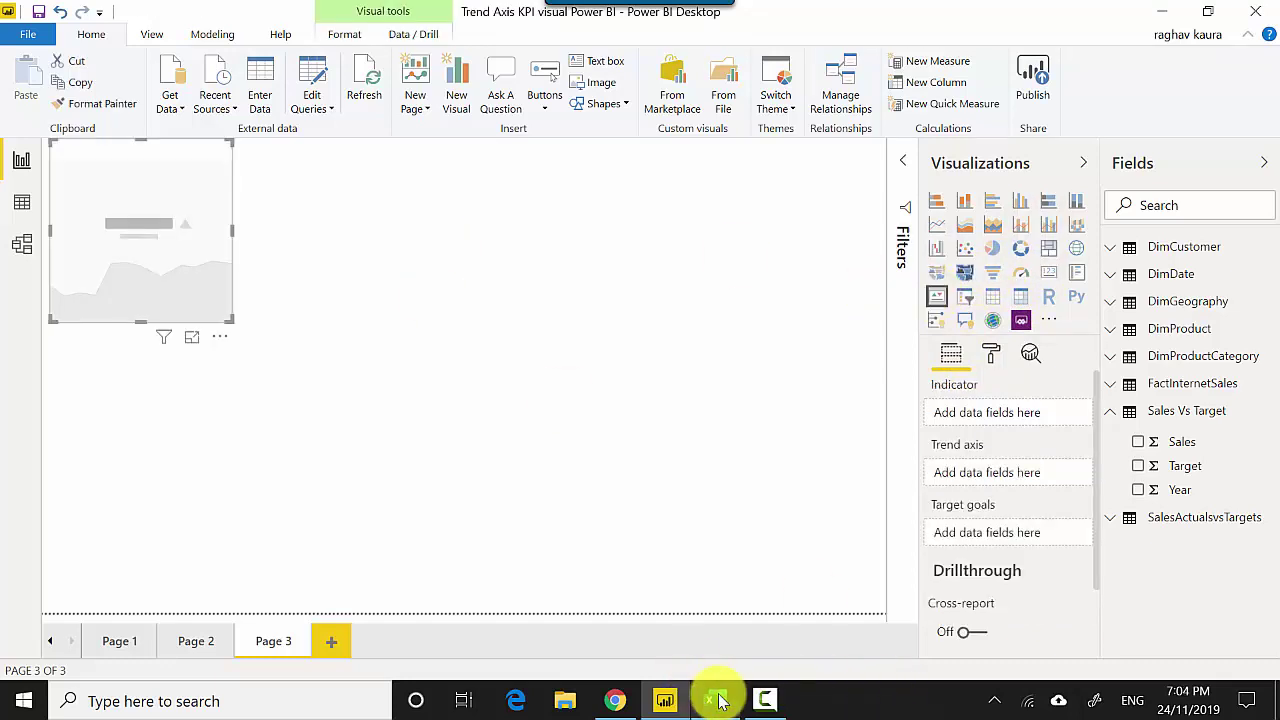
{"action": "left_click", "coordinate": [718, 700]}
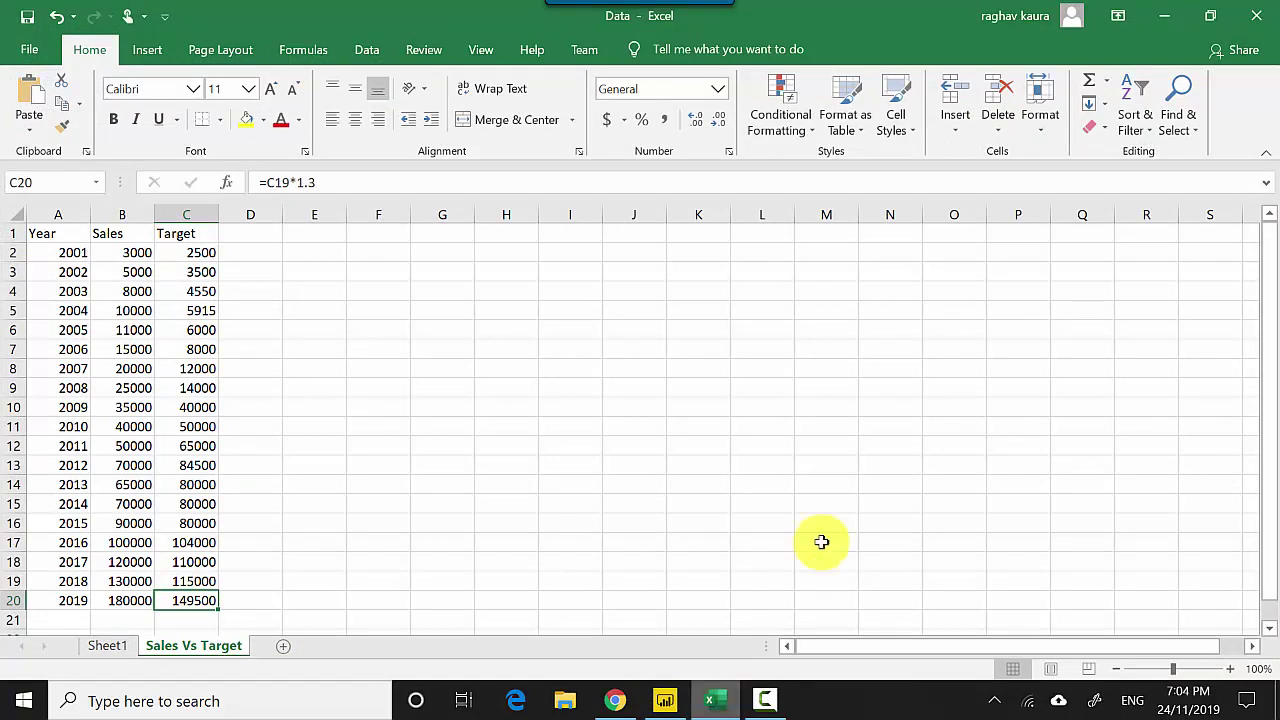
{"action": "left_click", "coordinate": [1166, 16]}
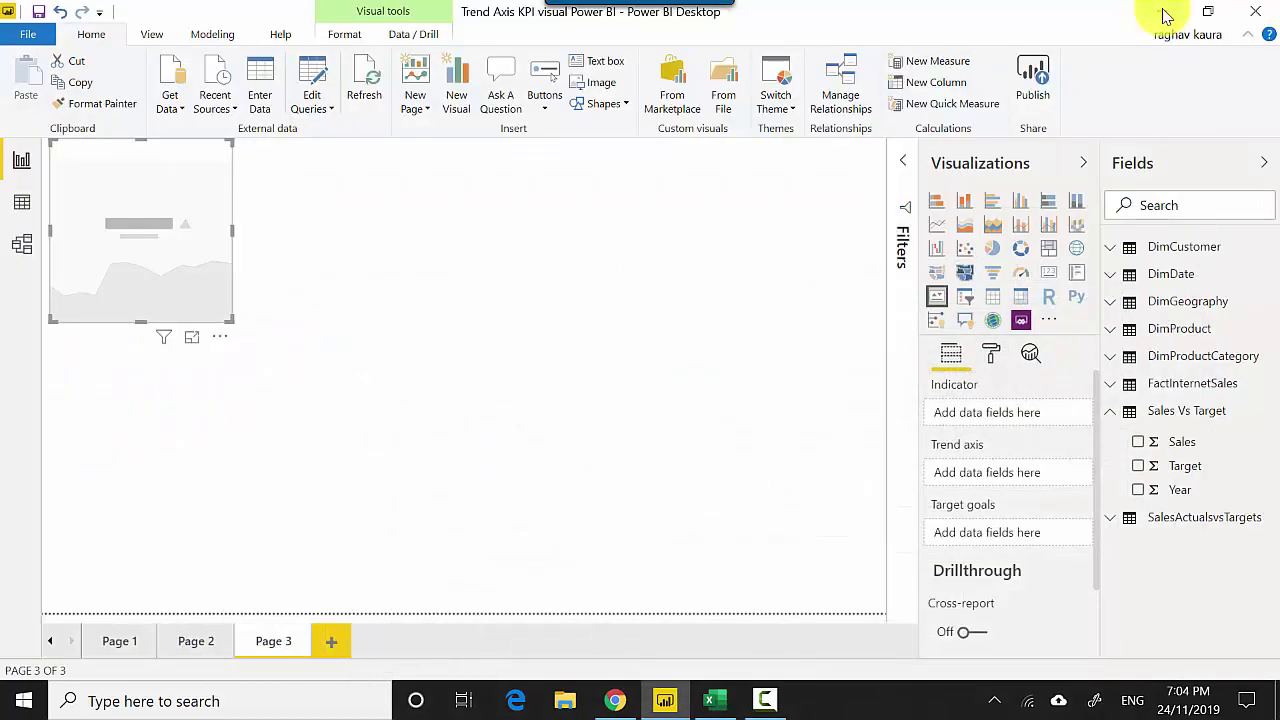
- Use Sales as the KPI indicator and Year as its trend axis, enlarged in focus mode
{"action": "left_click", "coordinate": [1138, 443]}
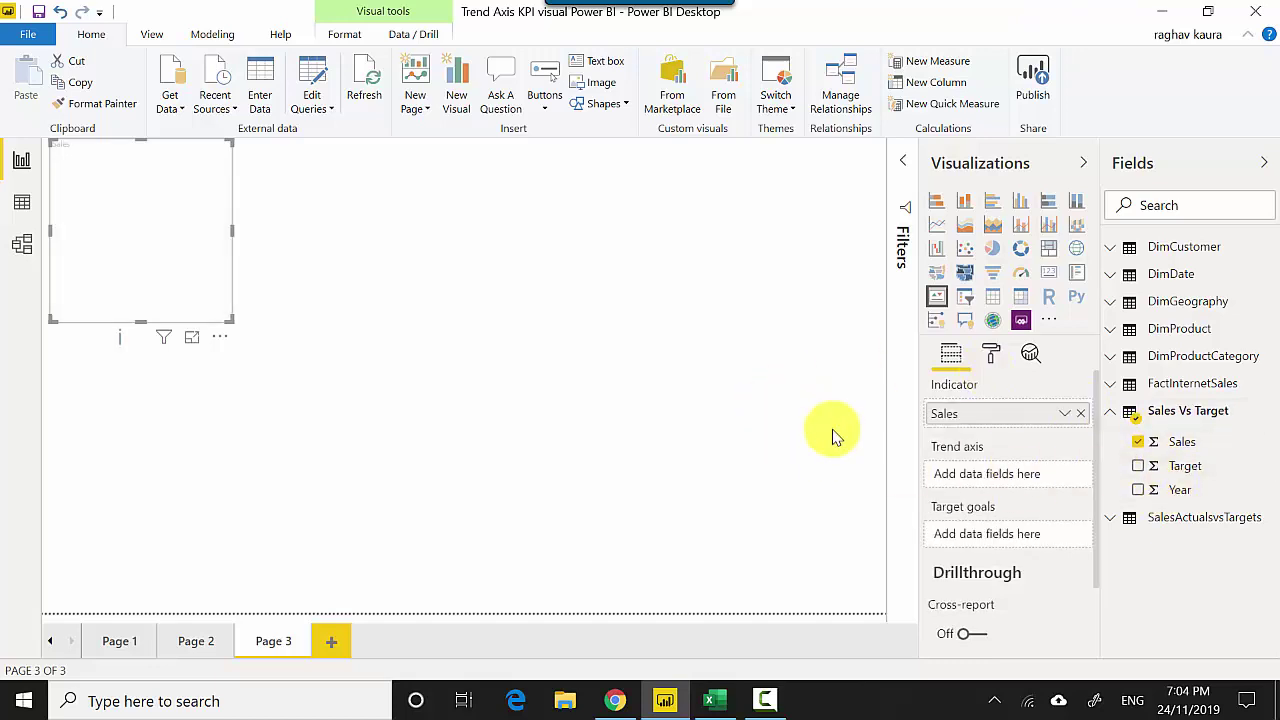
{"action": "left_click", "coordinate": [191, 339]}
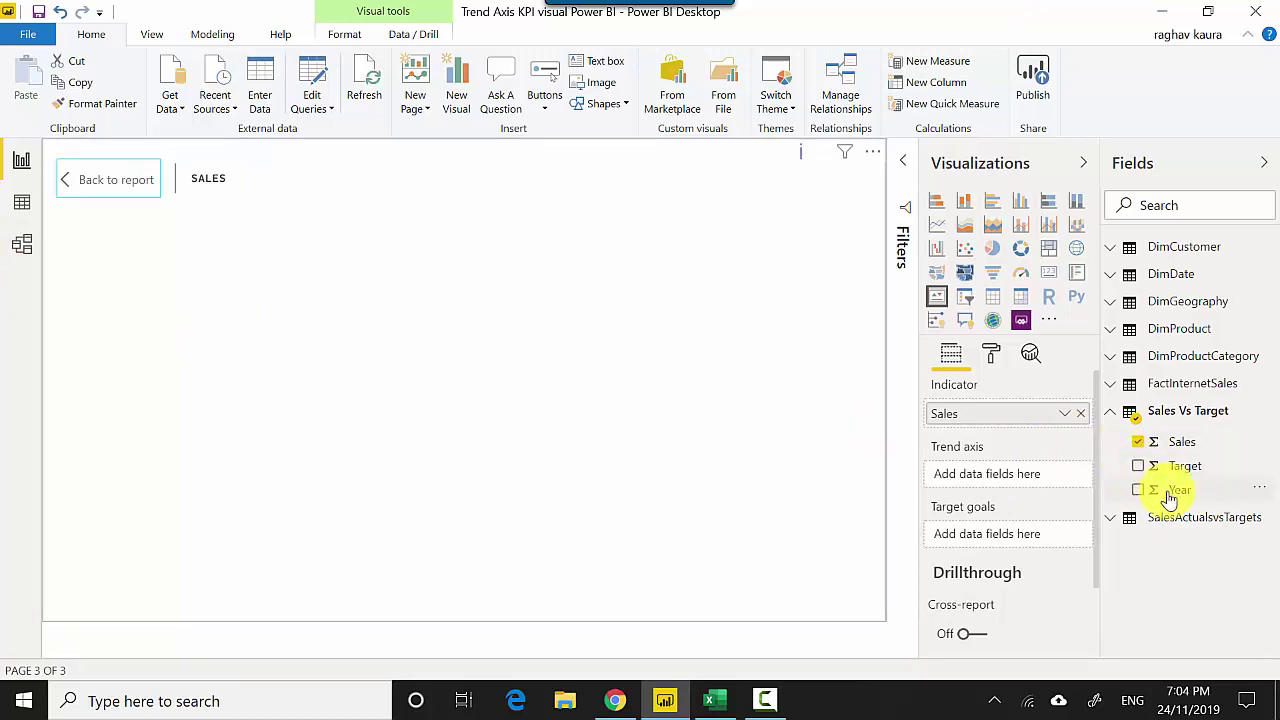
{"action": "left_click_drag", "start_coordinate": [1166, 491], "coordinate": [1005, 484]}
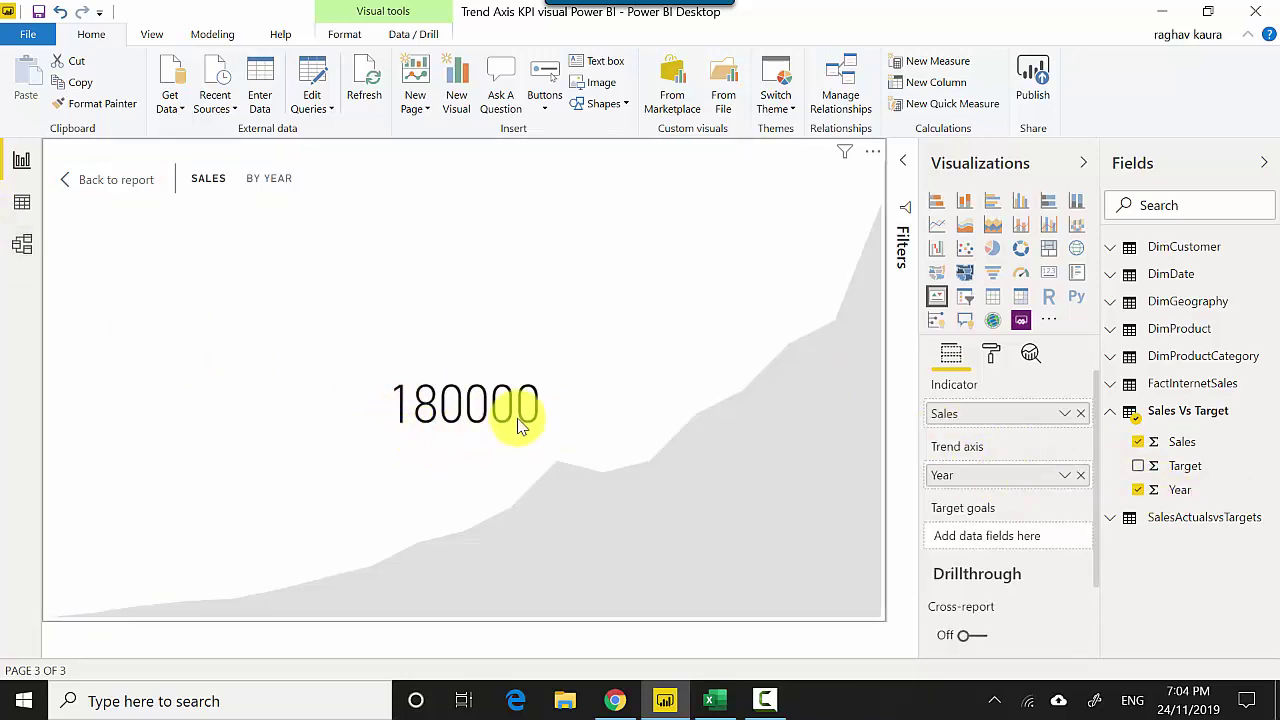
{"action": "left_click", "coordinate": [714, 699]}
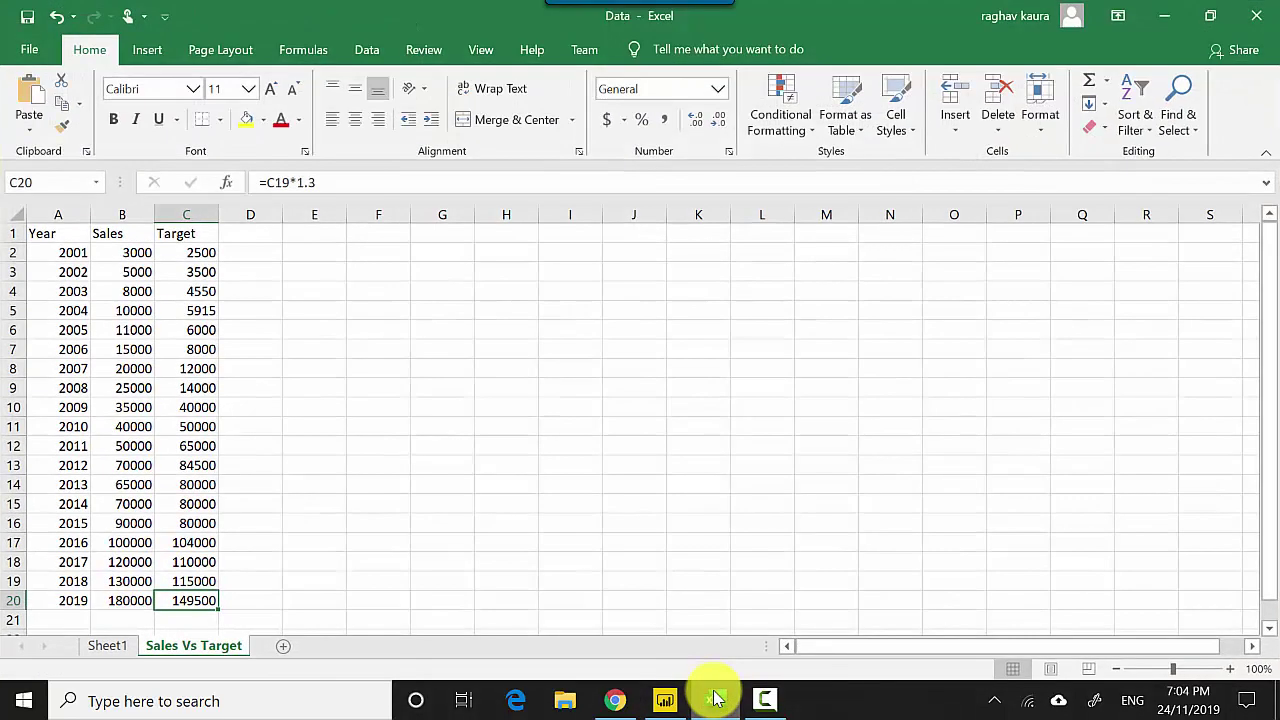
{"action": "key", "text": "Left"}
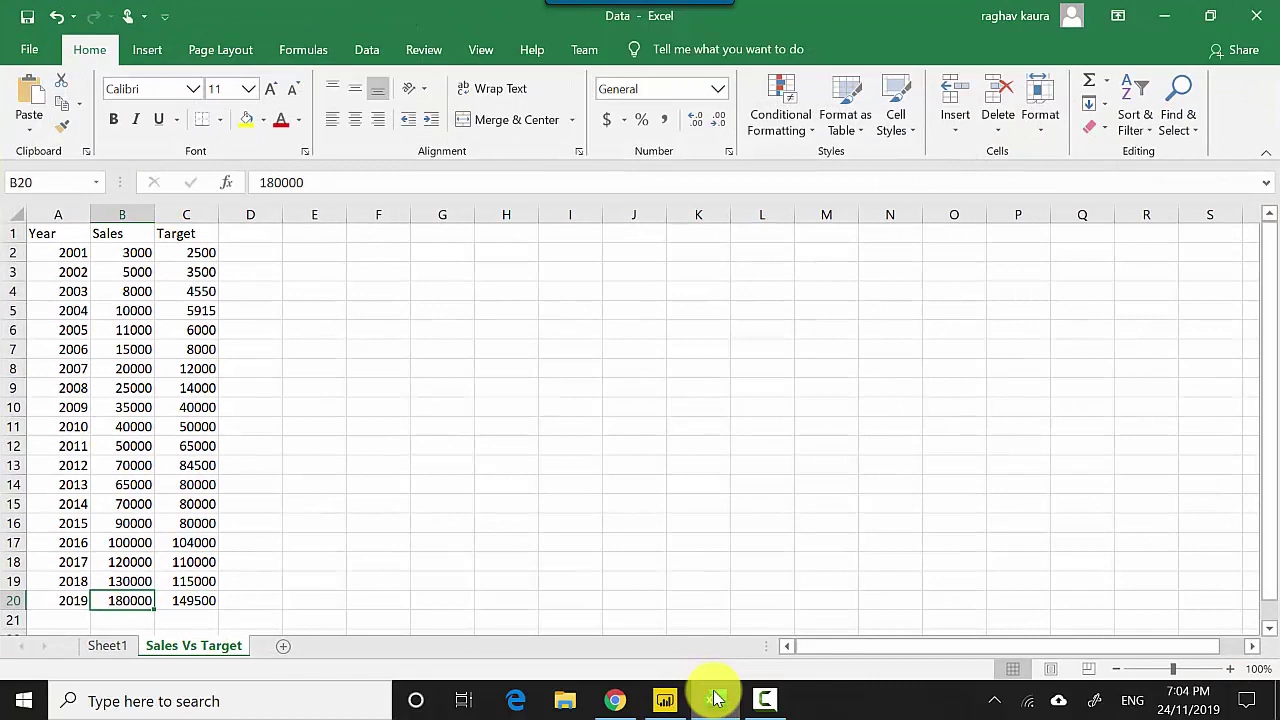
{"action": "left_click", "coordinate": [1165, 15]}
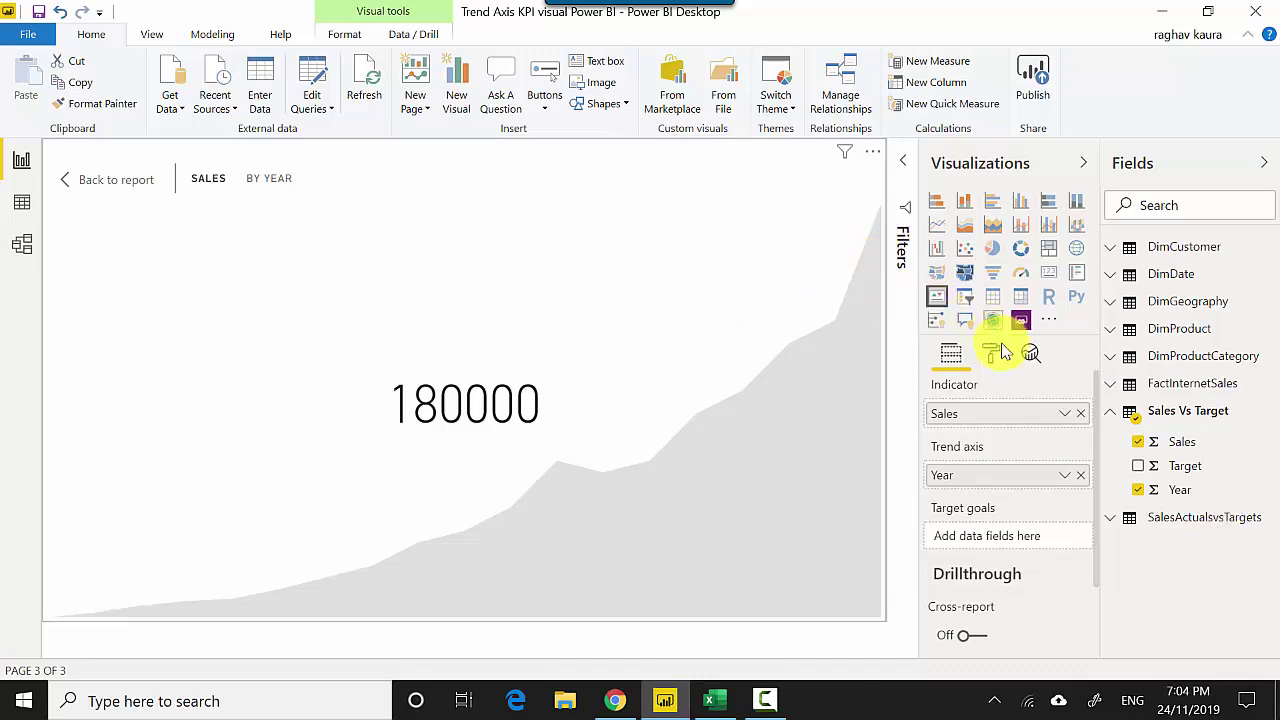
- Toggle the KPI trend axis off and back on, then set Target as the goal (149500)
{"action": "left_click", "coordinate": [1000, 360]}
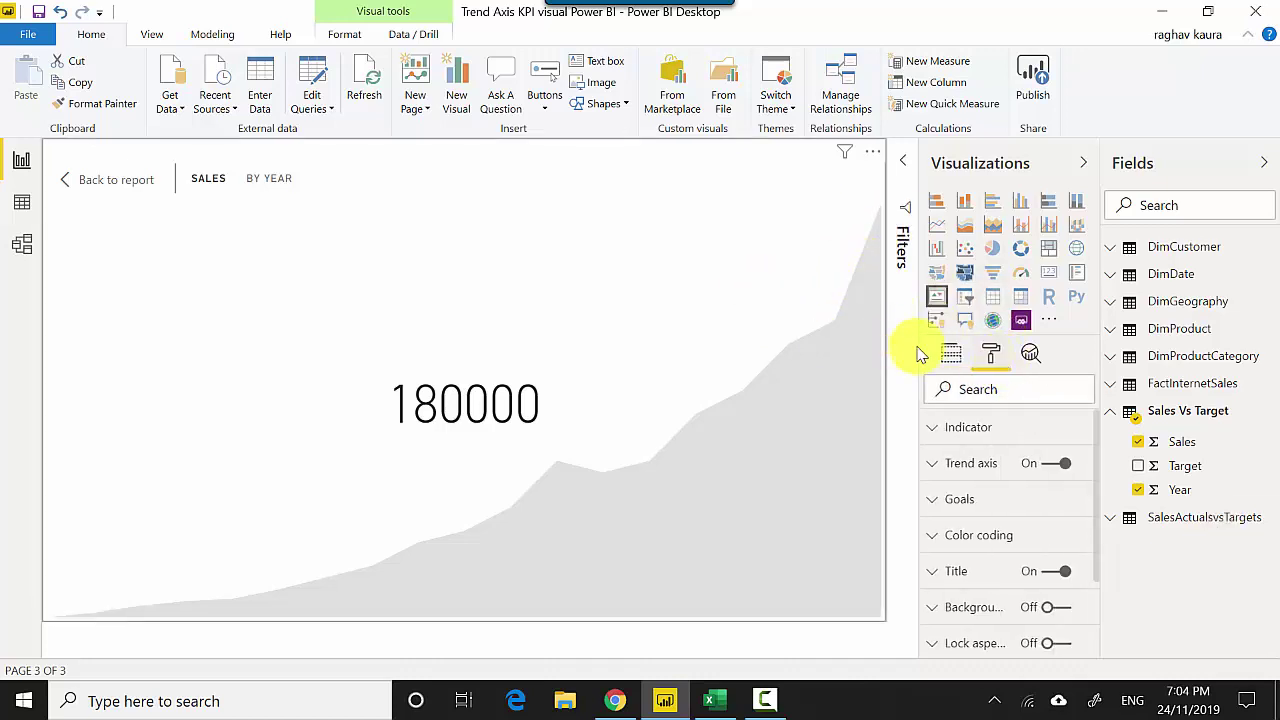
{"action": "left_click", "coordinate": [1062, 464]}
{"action": "left_click", "coordinate": [1066, 466]}
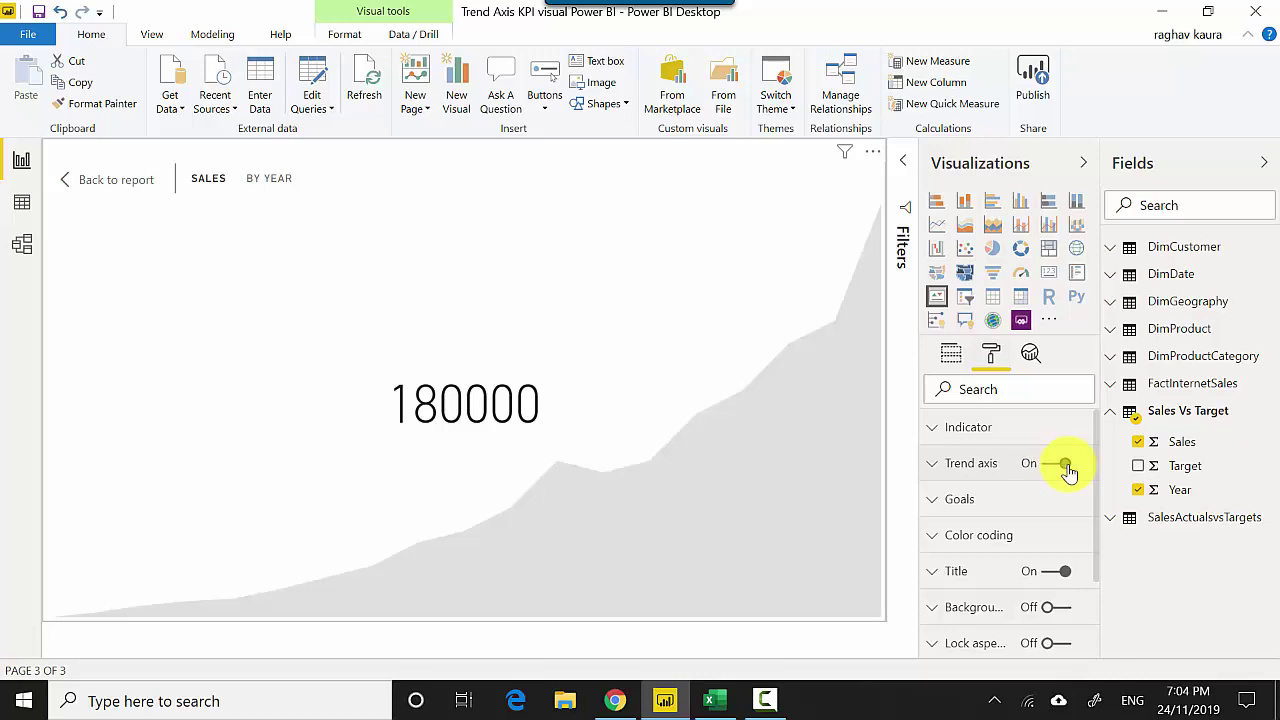
{"action": "left_click", "coordinate": [952, 354]}
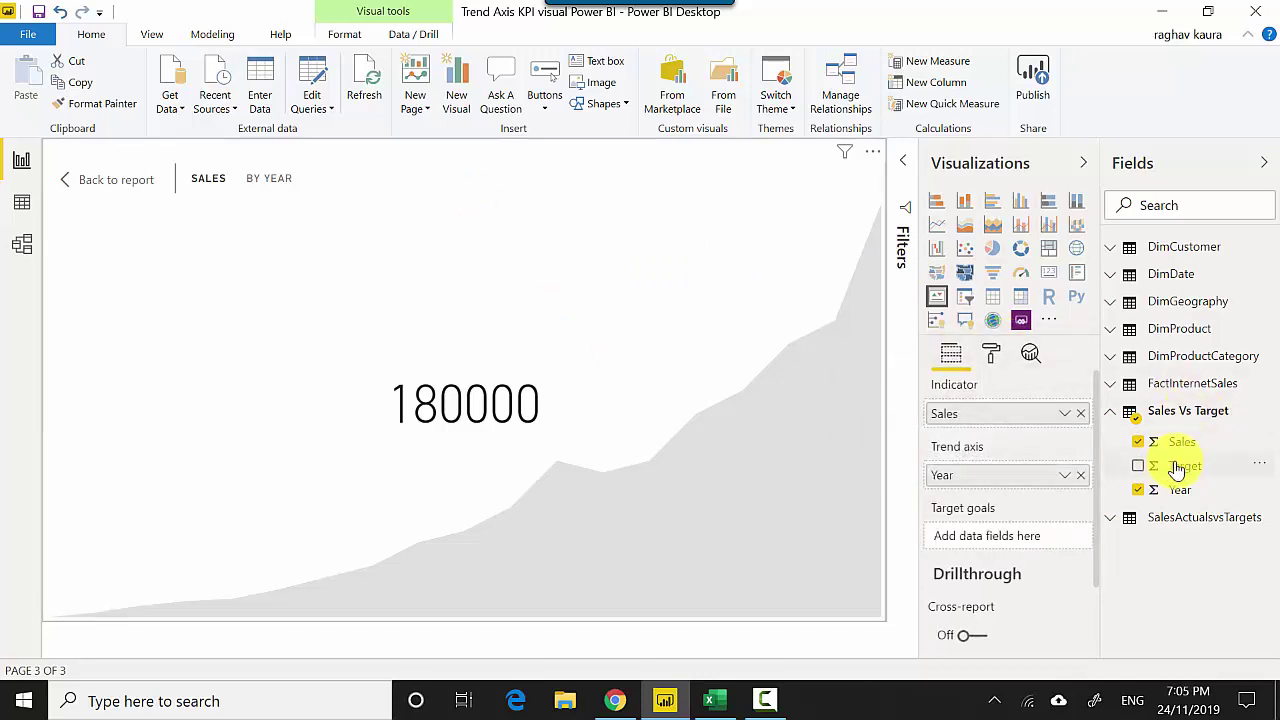
{"action": "left_click_drag", "start_coordinate": [1180, 466], "coordinate": [1006, 537]}
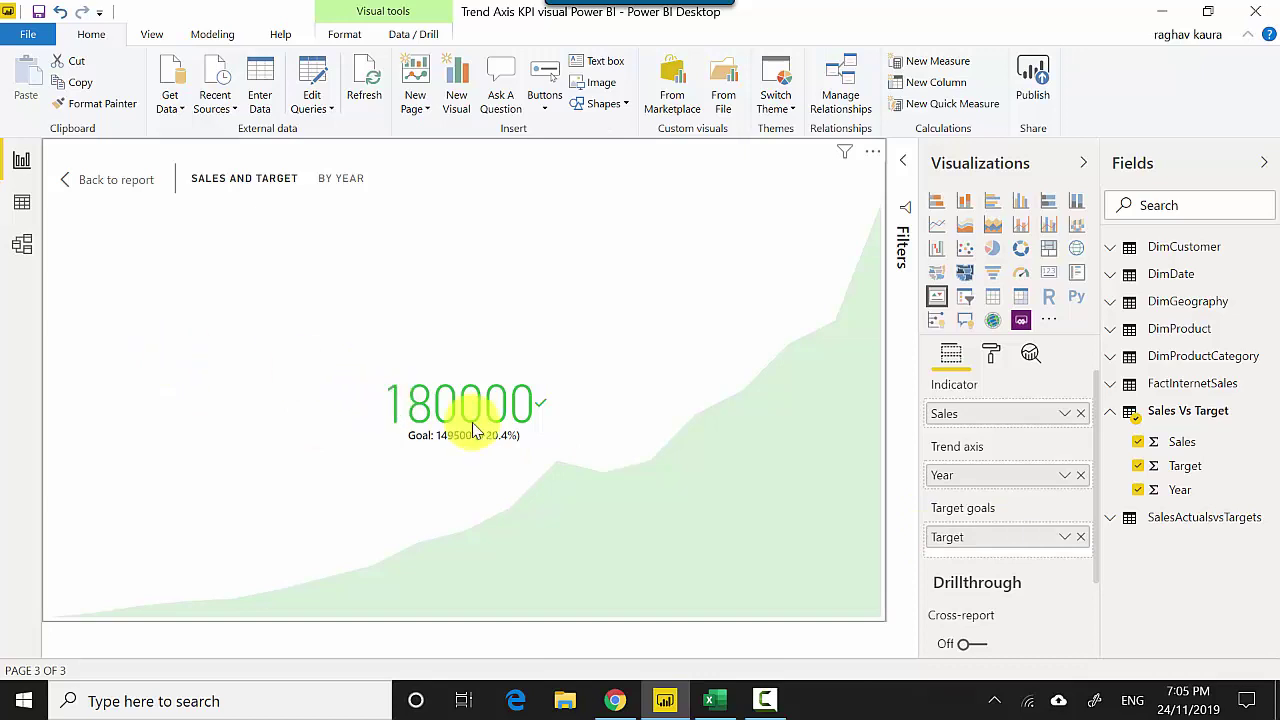
- Back on the page, enlarge the KPI and add a Year range slicer beside it
{"action": "left_click", "coordinate": [116, 182]}
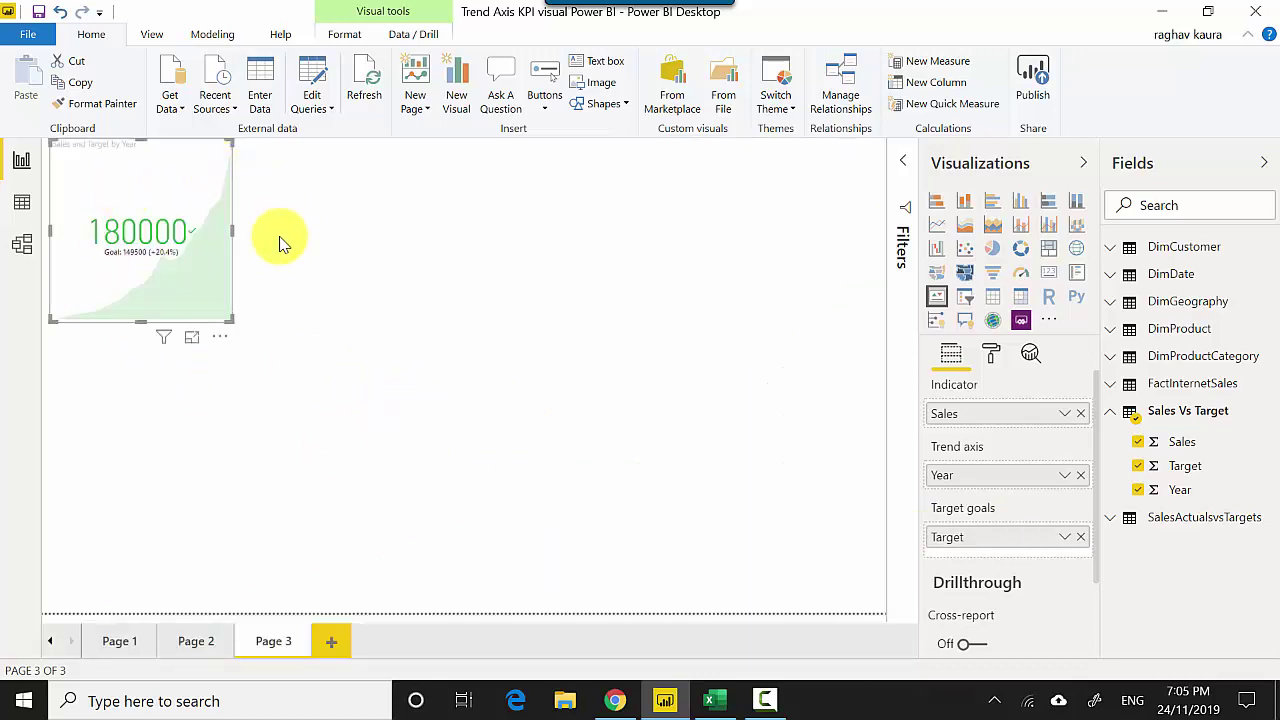
{"action": "left_click_drag", "start_coordinate": [232, 318], "coordinate": [556, 578]}
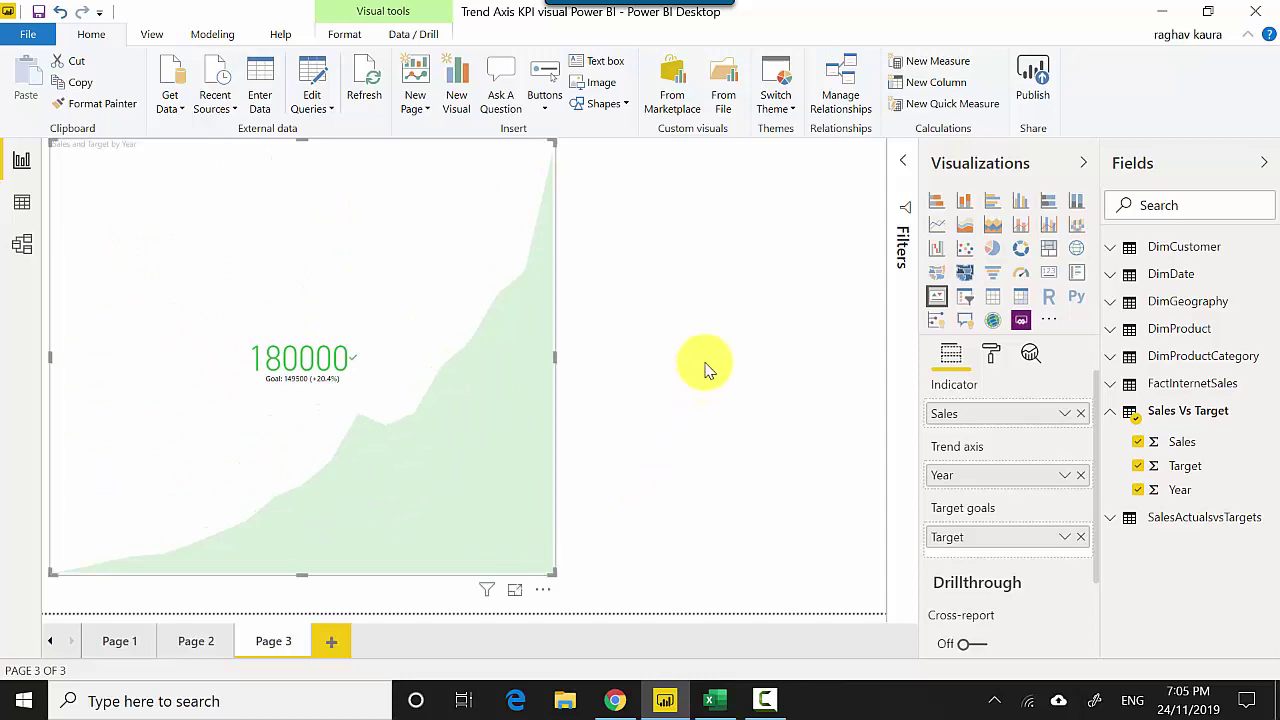
{"action": "left_click", "coordinate": [770, 316]}
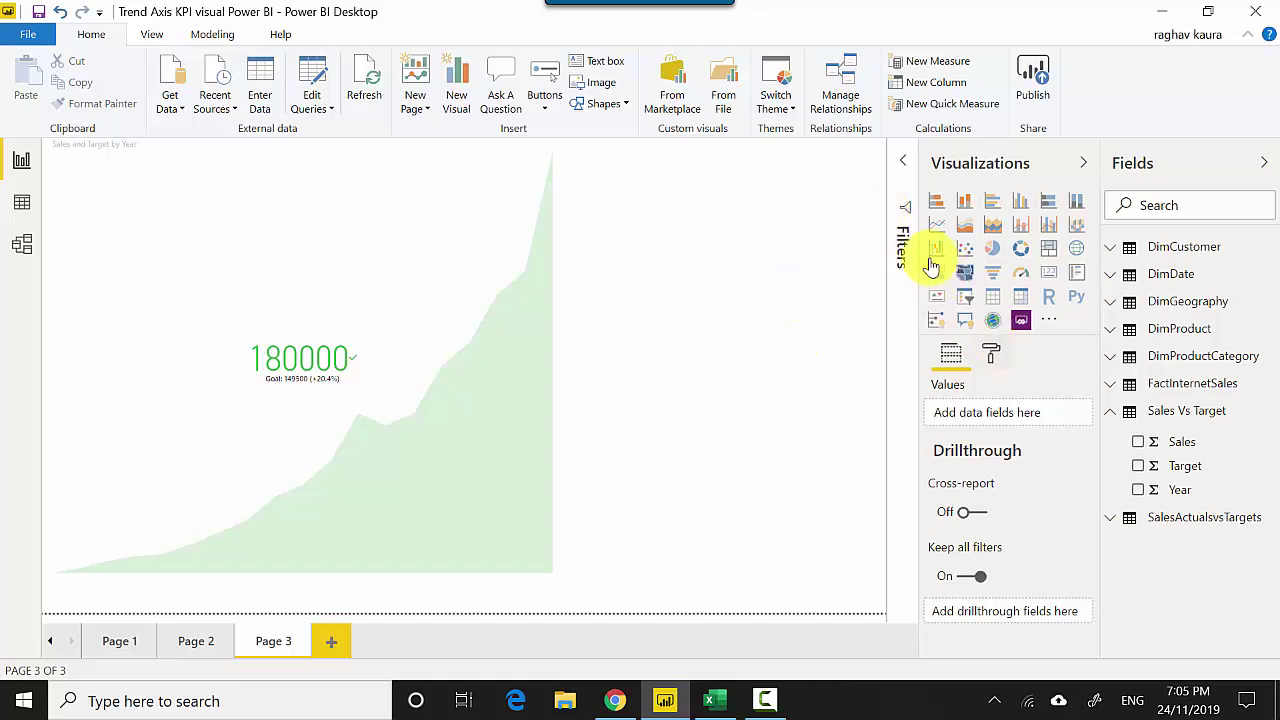
{"action": "left_click", "coordinate": [965, 298]}
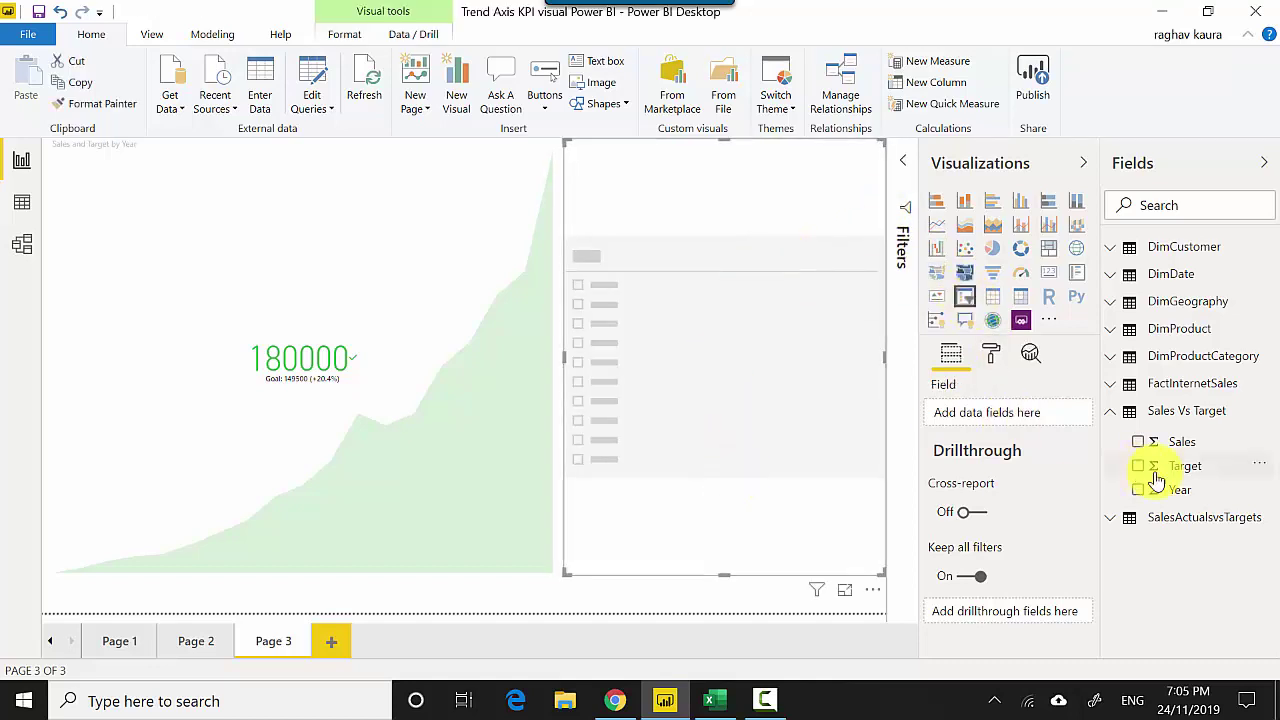
{"action": "left_click_drag", "start_coordinate": [1175, 497], "coordinate": [746, 400]}
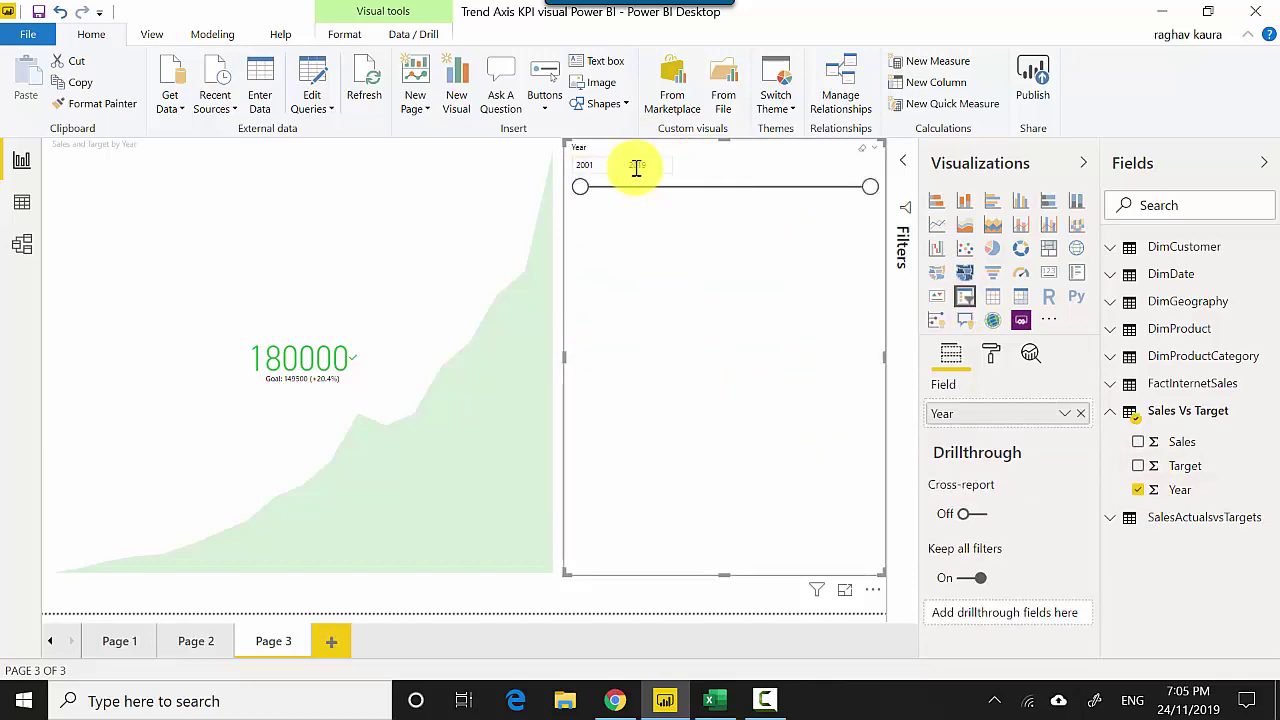
- Check the sum of the 2010 row in the source Excel workbook, then return to Power BI
{"action": "left_click", "coordinate": [714, 700]}
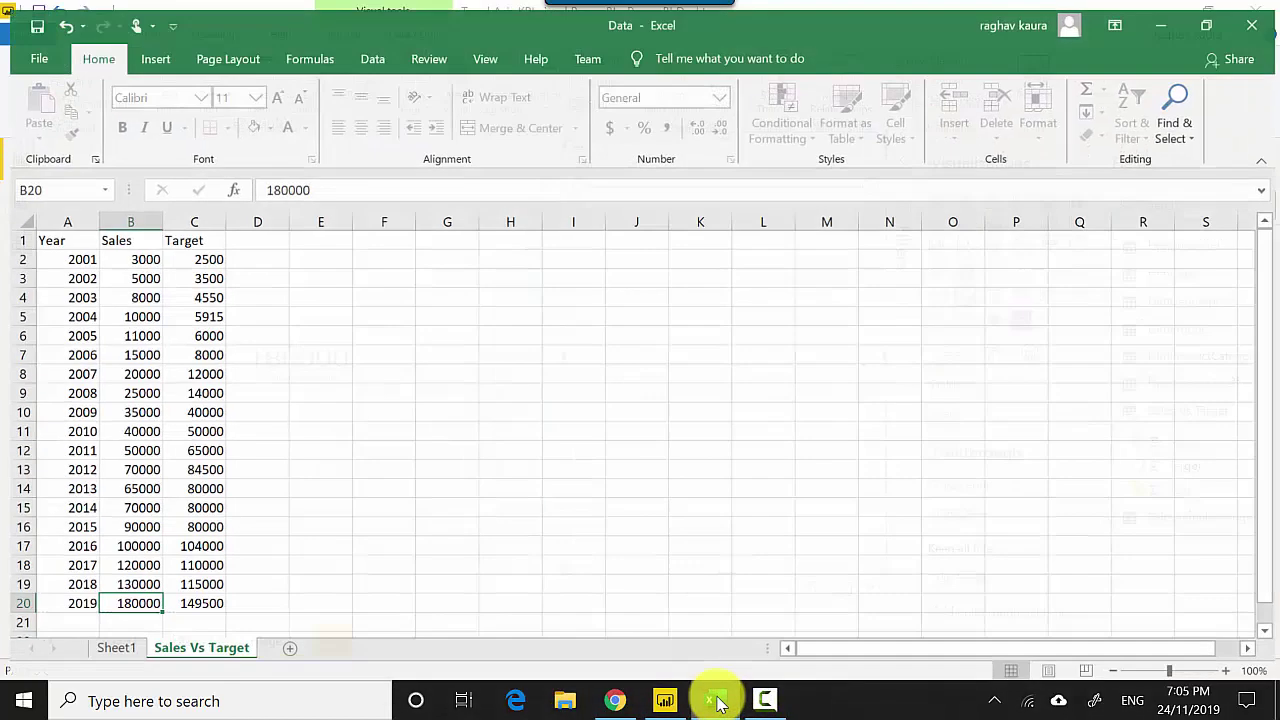
{"action": "left_click_drag", "start_coordinate": [55, 426], "coordinate": [207, 428]}
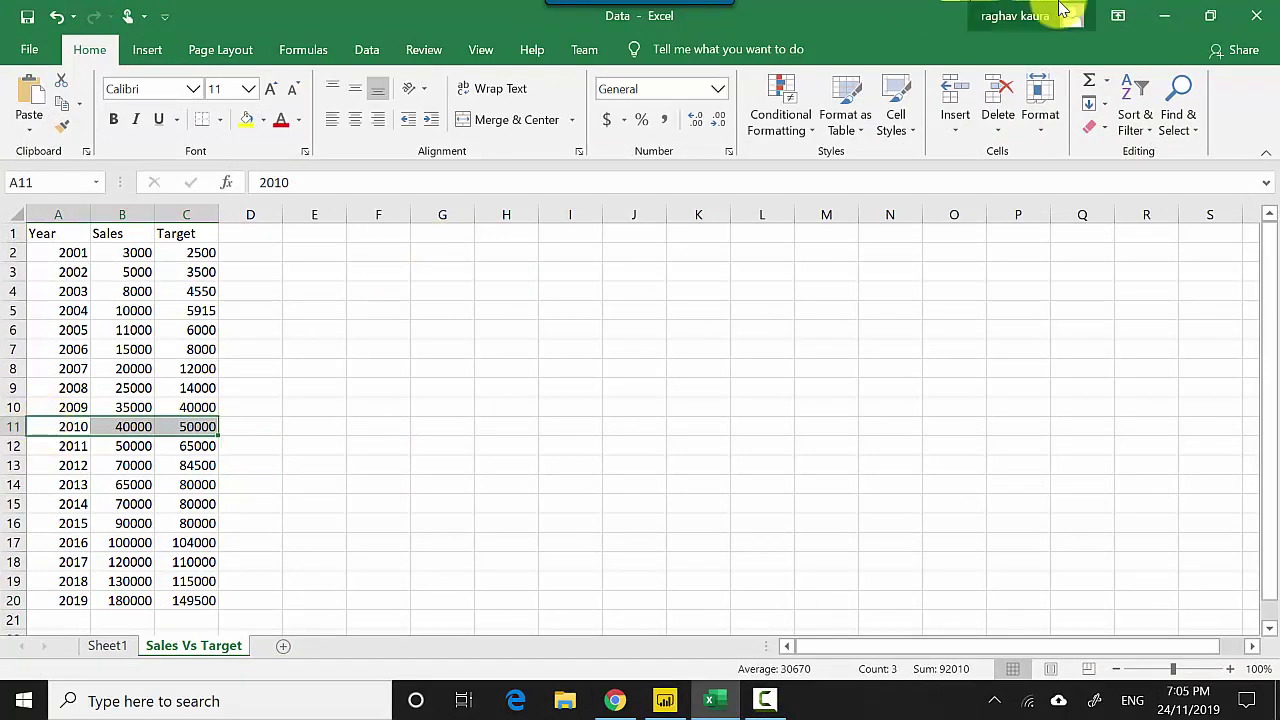
{"action": "left_click", "coordinate": [1165, 15]}
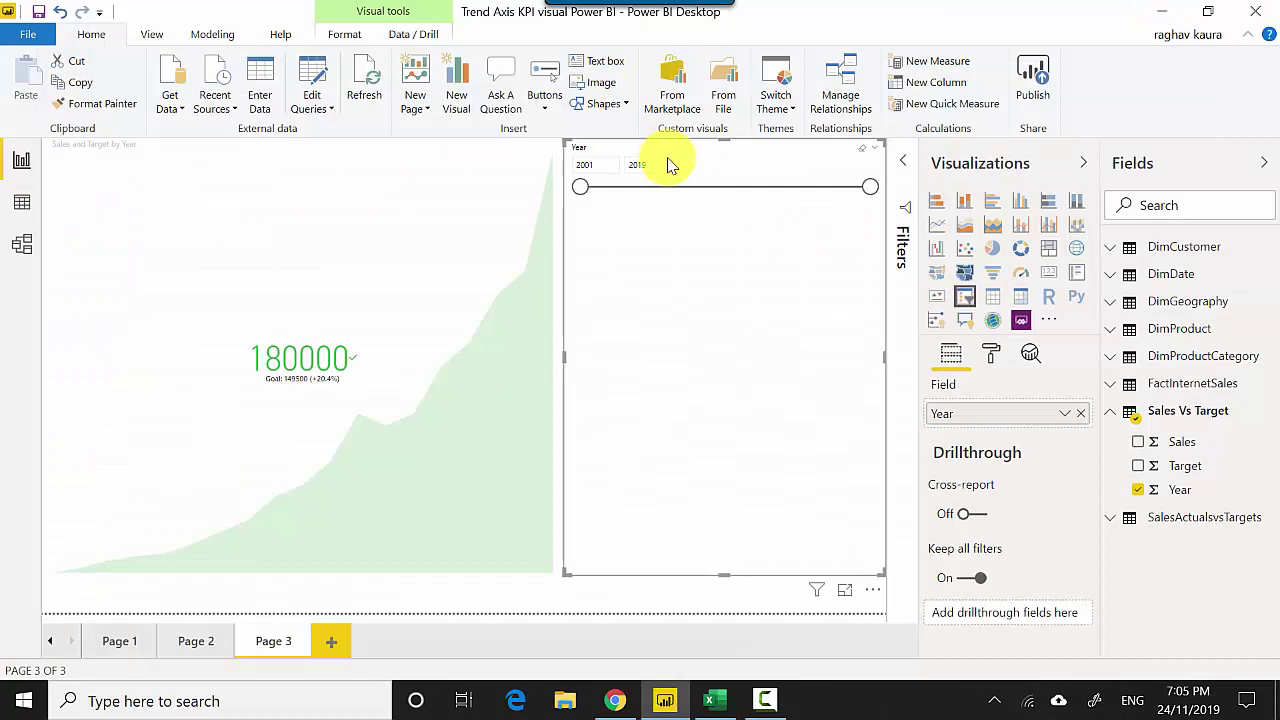
- Enter 2010 as the slicer's start year, then drag the start back to 2001
{"action": "left_click_drag", "start_coordinate": [668, 163], "coordinate": [589, 166]}
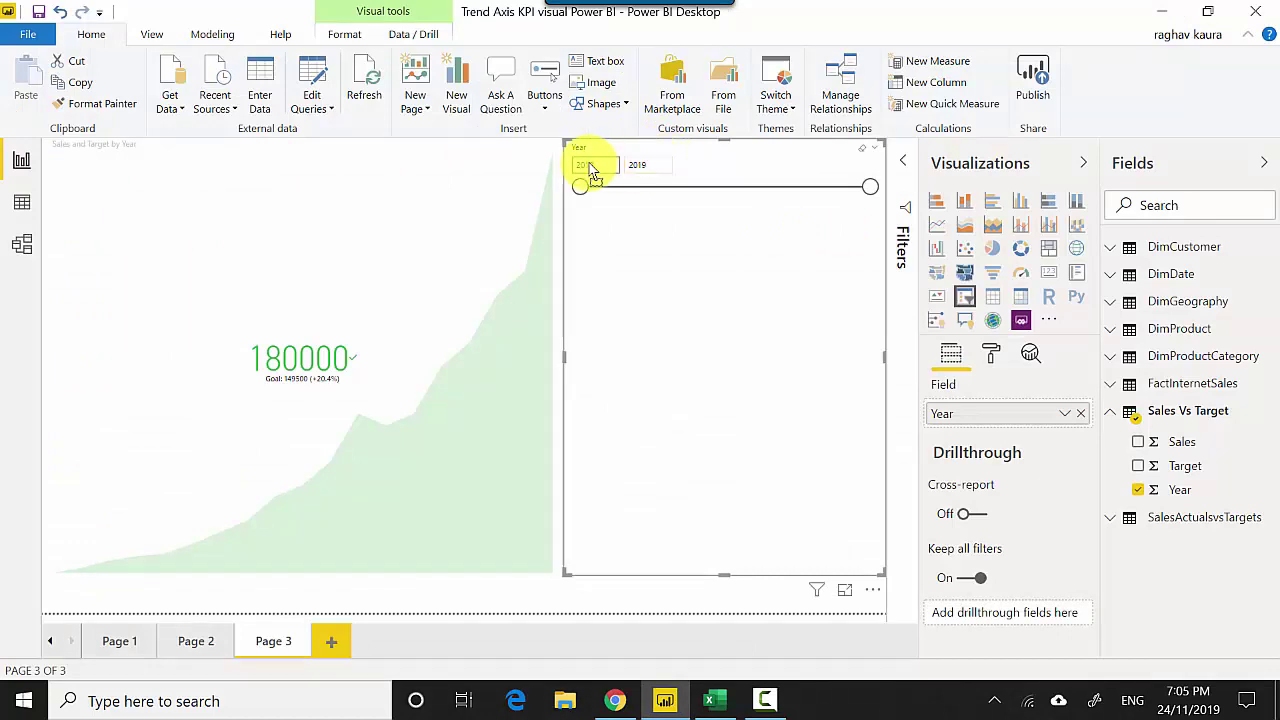
{"action": "type", "text": "2010"}
{"action": "key", "text": "Return"}
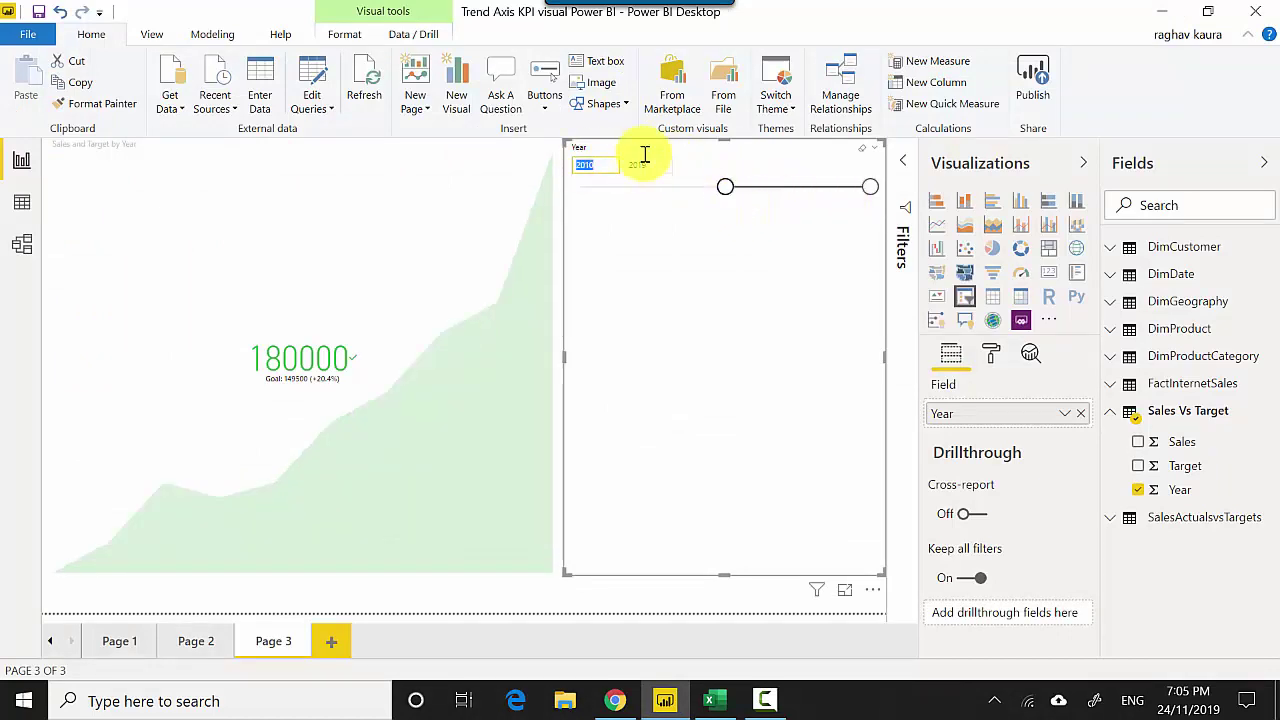
{"action": "left_click_drag", "start_coordinate": [725, 187], "coordinate": [582, 188]}
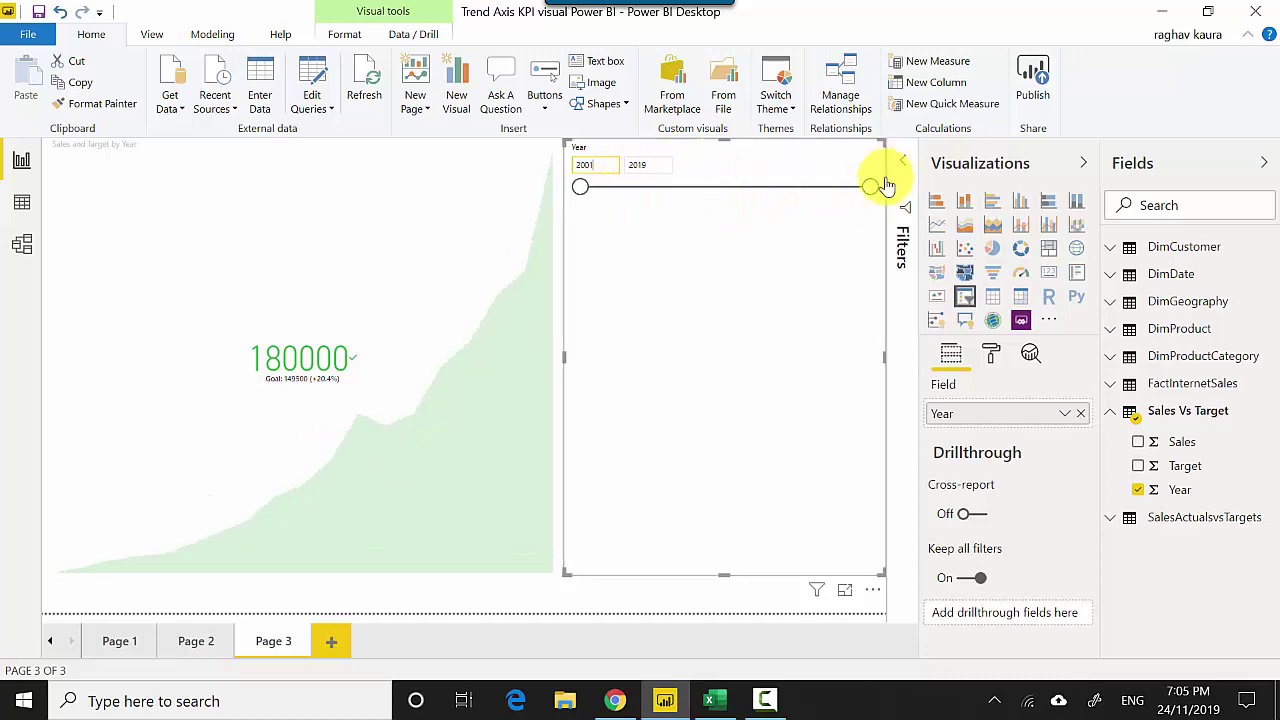
- Drag the slicer's end year through 2011 and 2012 until the range ends at 2017
{"action": "left_click_drag", "start_coordinate": [885, 186], "coordinate": [724, 203]}
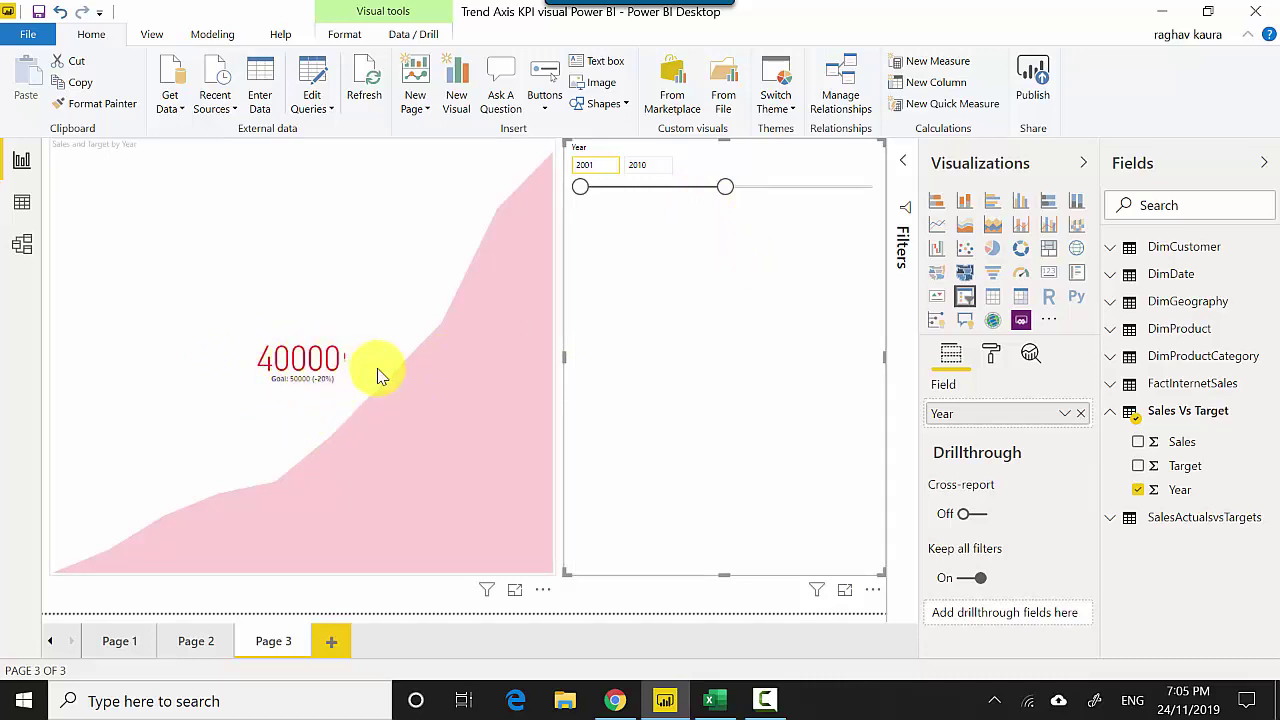
{"action": "left_click_drag", "start_coordinate": [726, 193], "coordinate": [740, 191]}
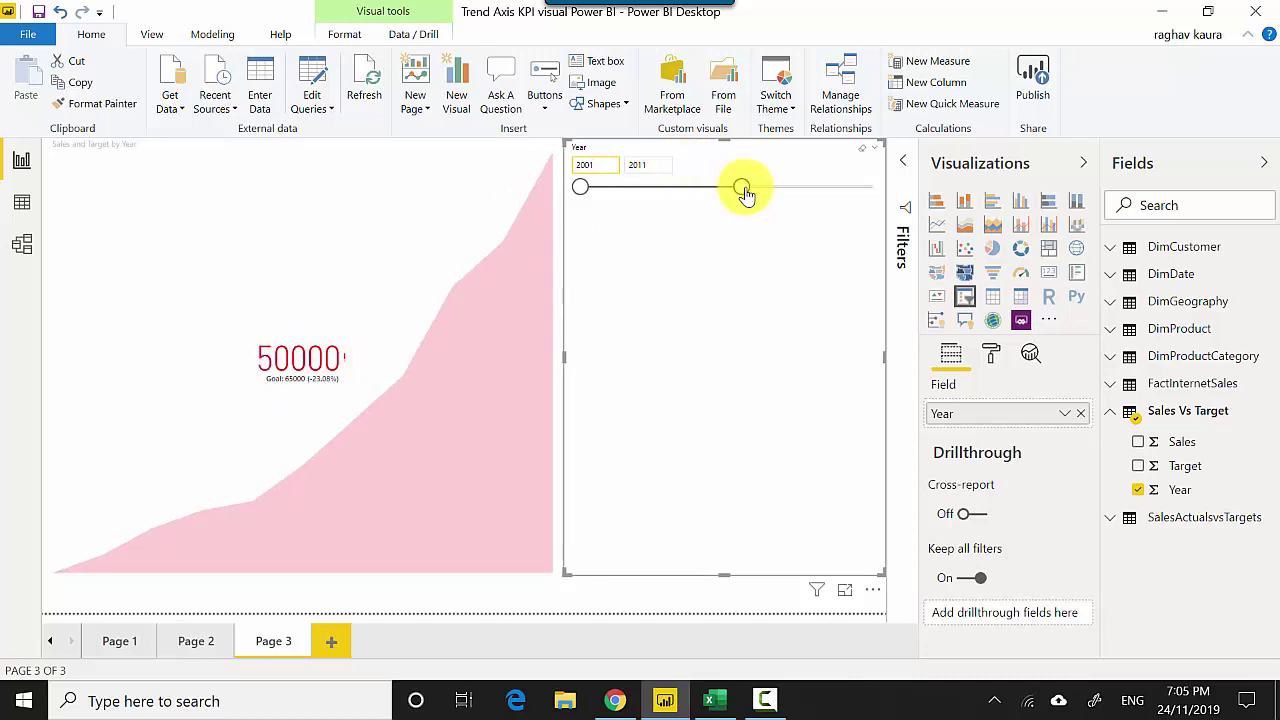
{"action": "left_click_drag", "start_coordinate": [743, 191], "coordinate": [810, 200]}
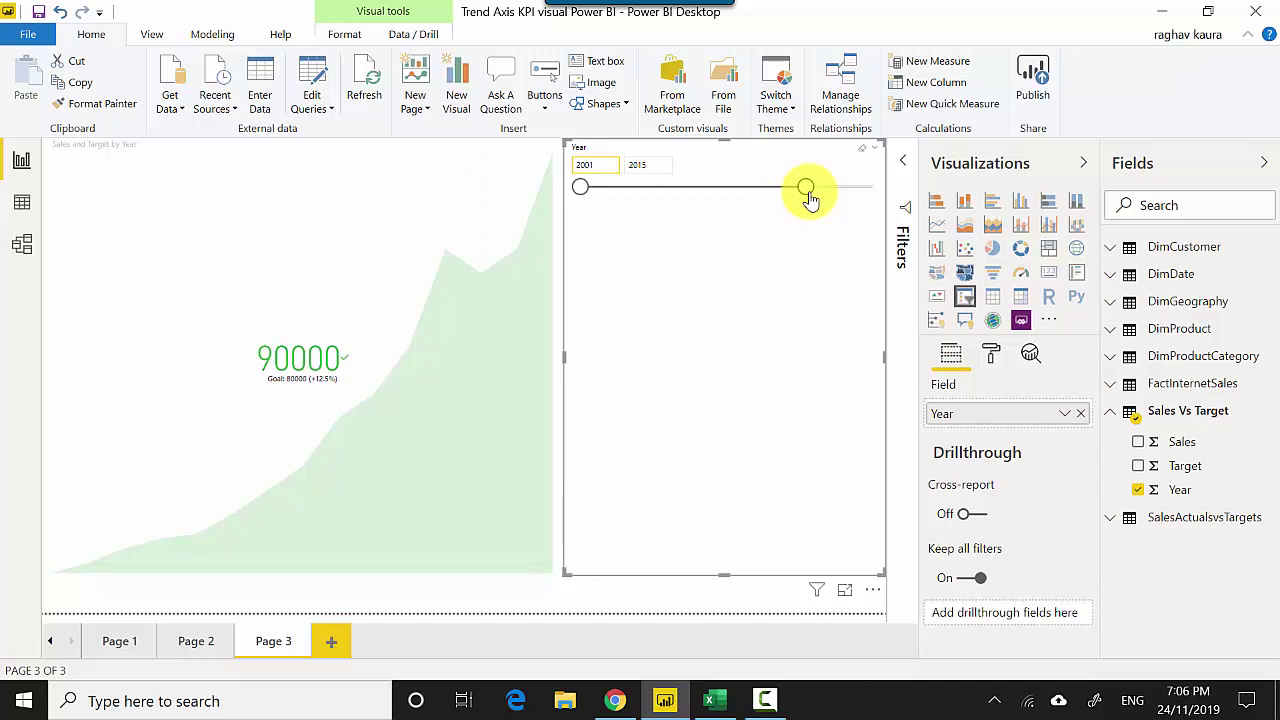
{"action": "left_click_drag", "start_coordinate": [810, 200], "coordinate": [843, 190]}
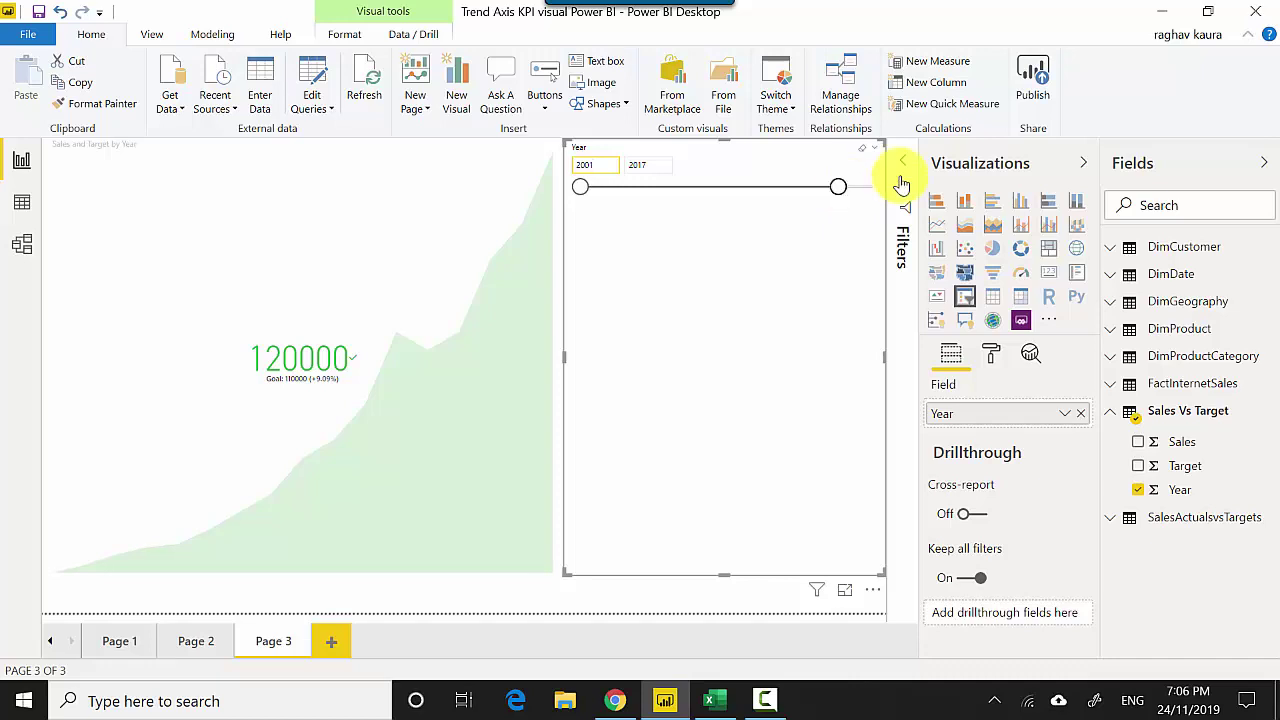
- Open the Format pane and select the KPI visual to format it
{"action": "left_click", "coordinate": [991, 355]}
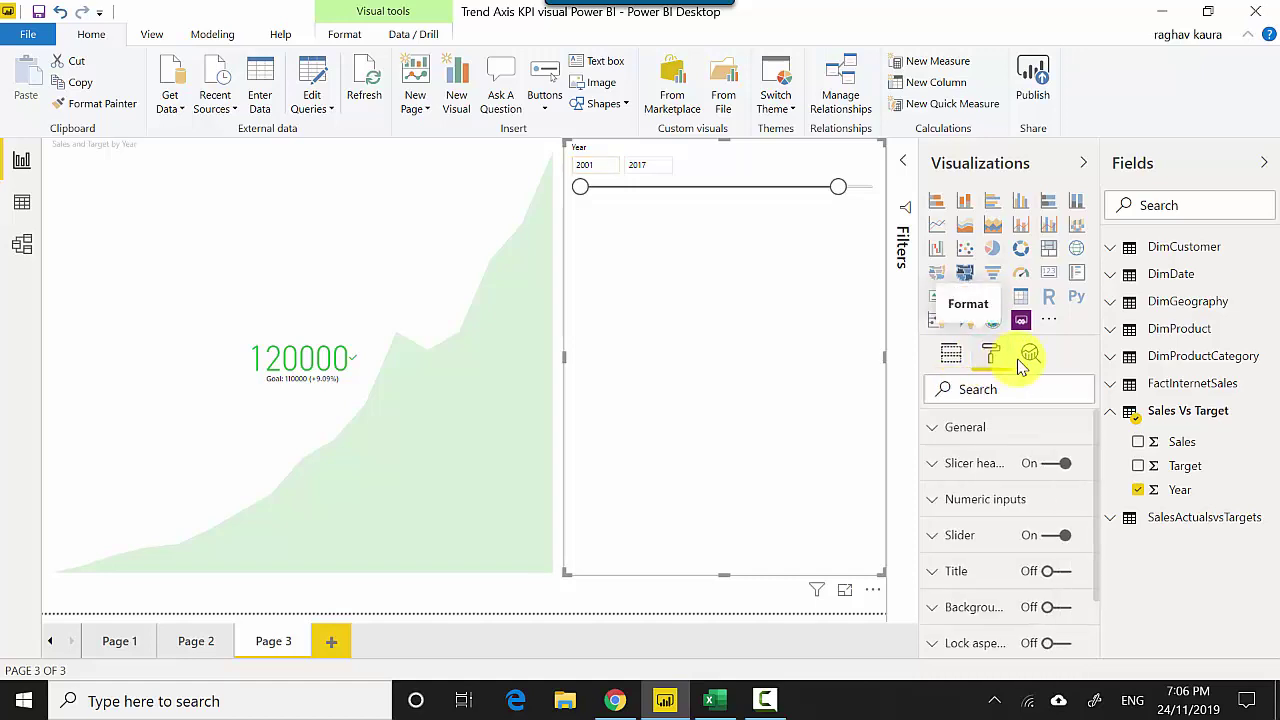
{"action": "scroll", "coordinate": [1100, 625], "scroll_direction": "down", "scroll_amount": 2}
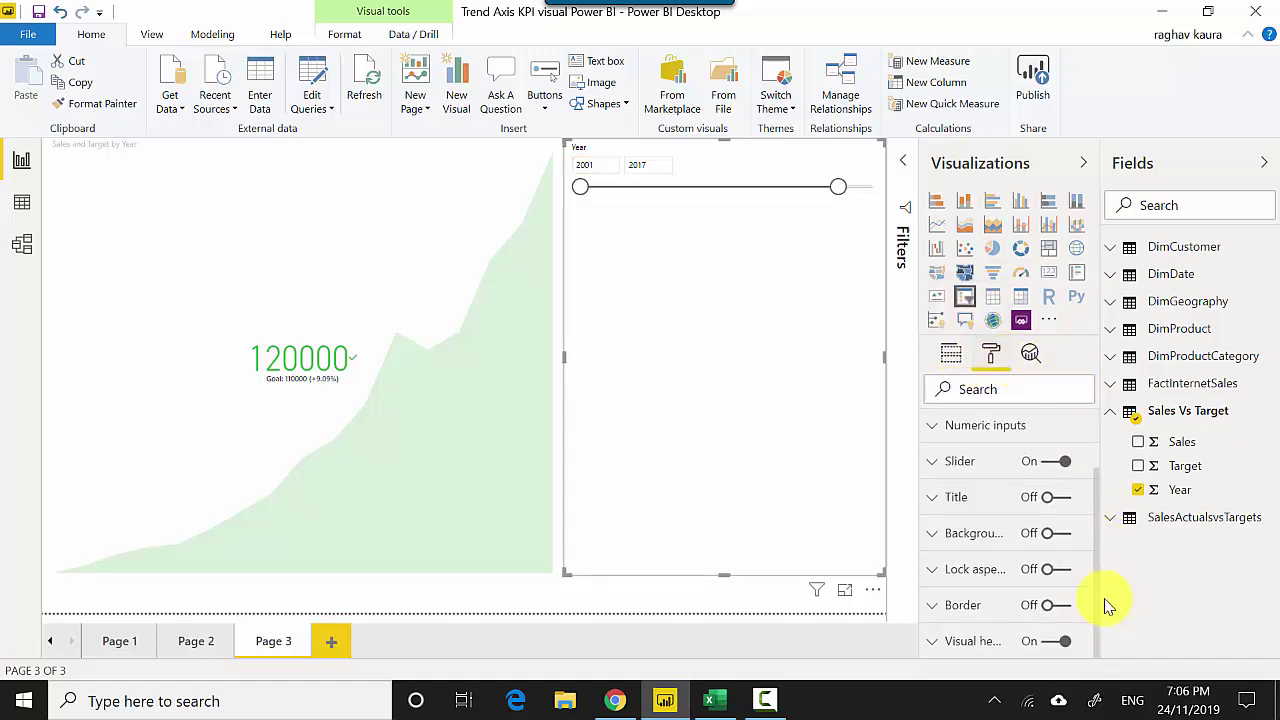
{"action": "scroll", "coordinate": [1100, 494], "scroll_direction": "up", "scroll_amount": 2}
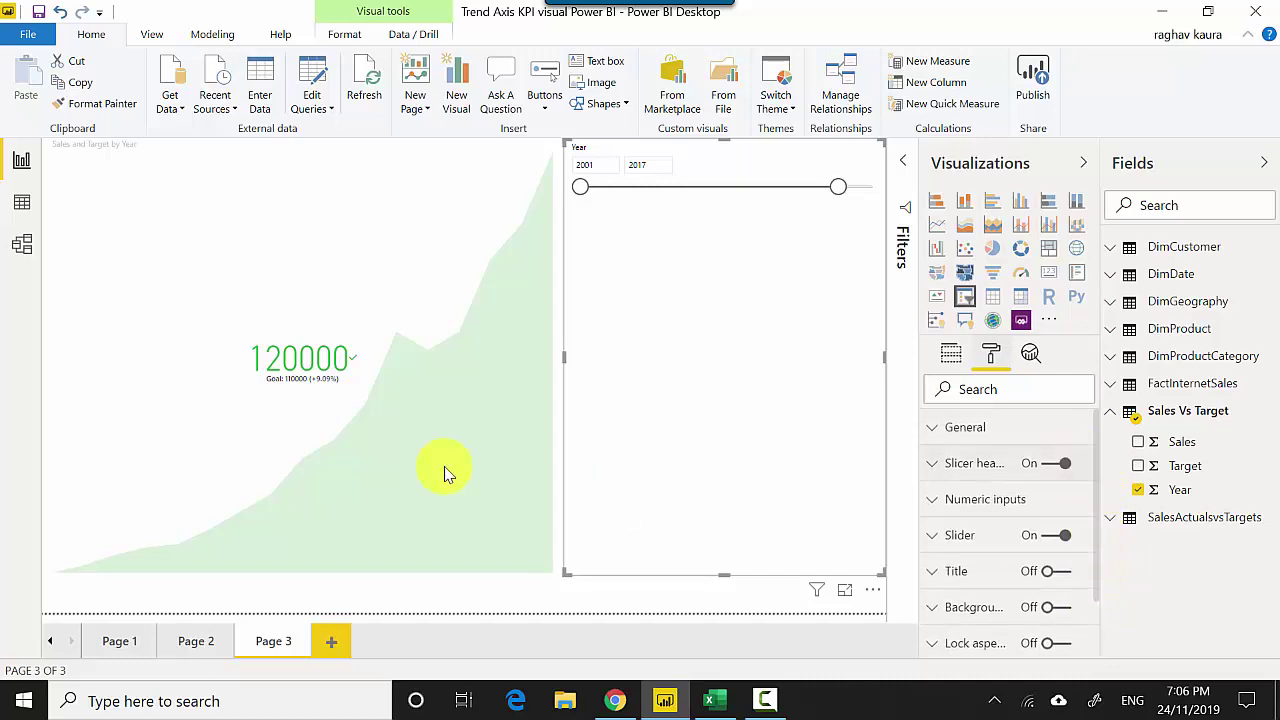
{"action": "left_click", "coordinate": [414, 271]}
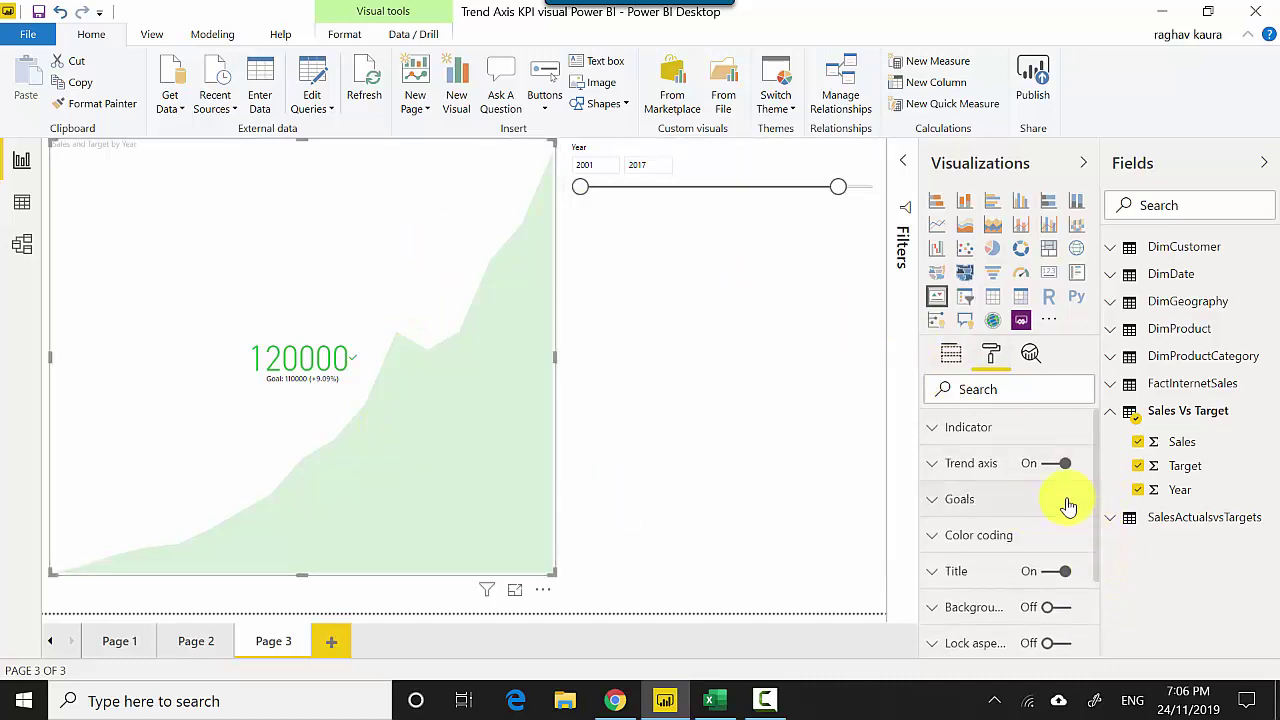
{"action": "scroll", "coordinate": [1100, 530], "scroll_direction": "down", "scroll_amount": 1}
{"action": "scroll", "coordinate": [1100, 553], "scroll_direction": "down", "scroll_amount": 1}
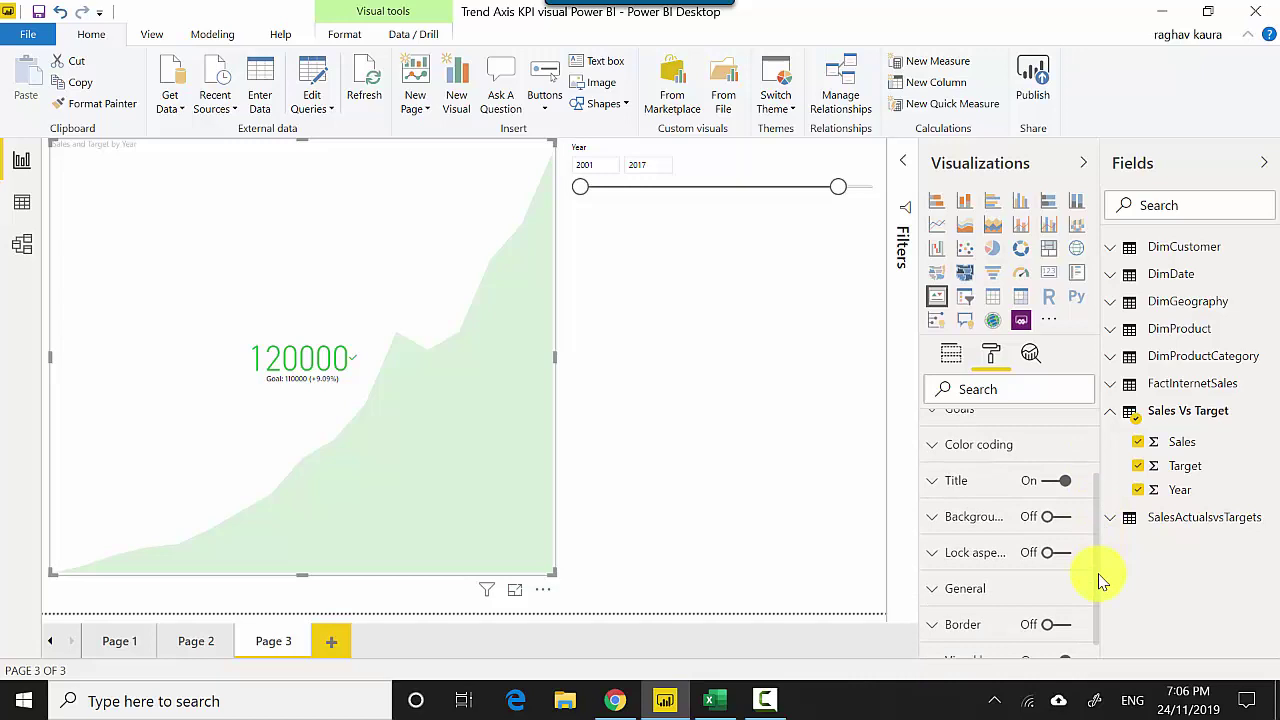
- In Color coding, try the Low is good direction, then restore High is good
{"action": "left_click", "coordinate": [927, 447]}
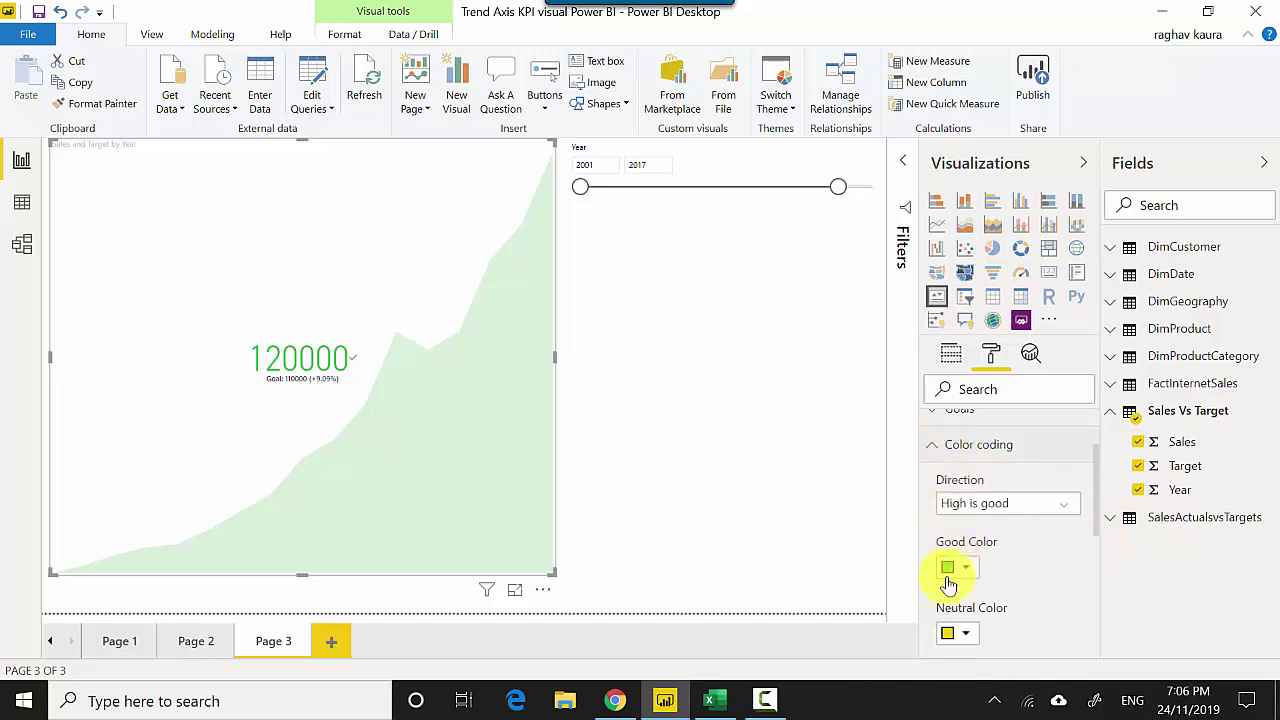
{"action": "left_click", "coordinate": [1066, 506]}
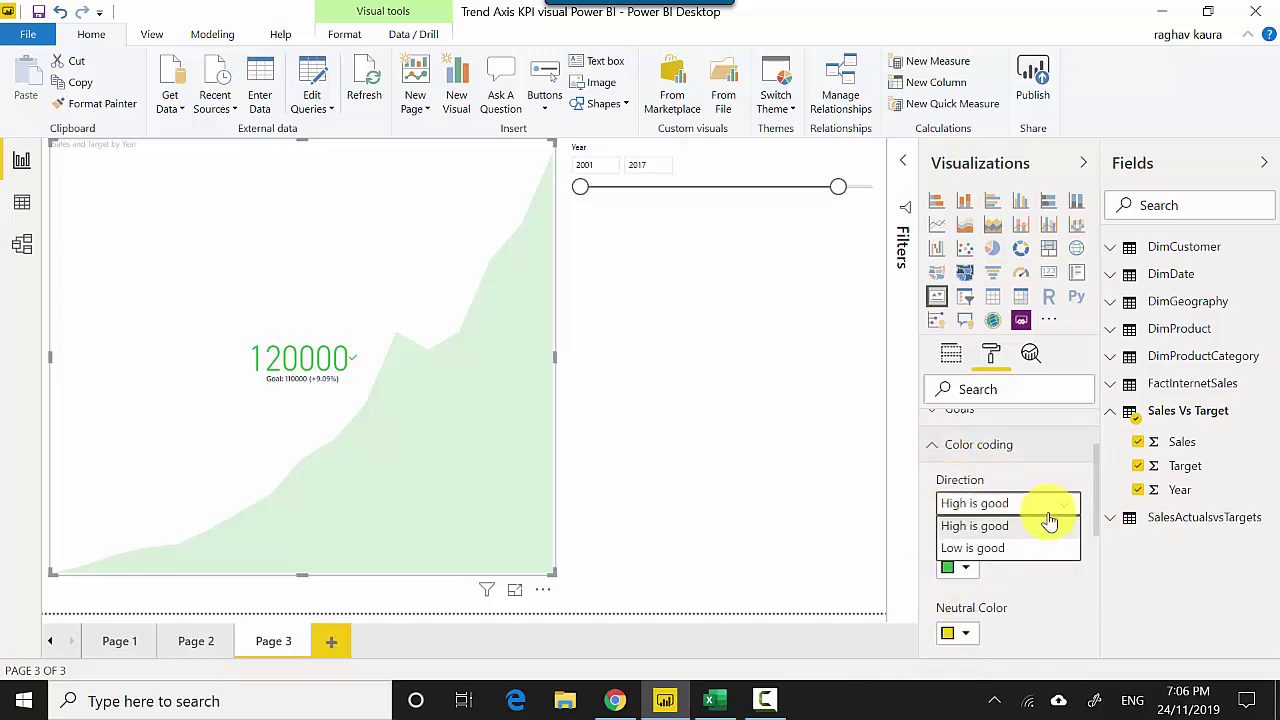
{"action": "left_click", "coordinate": [985, 548]}
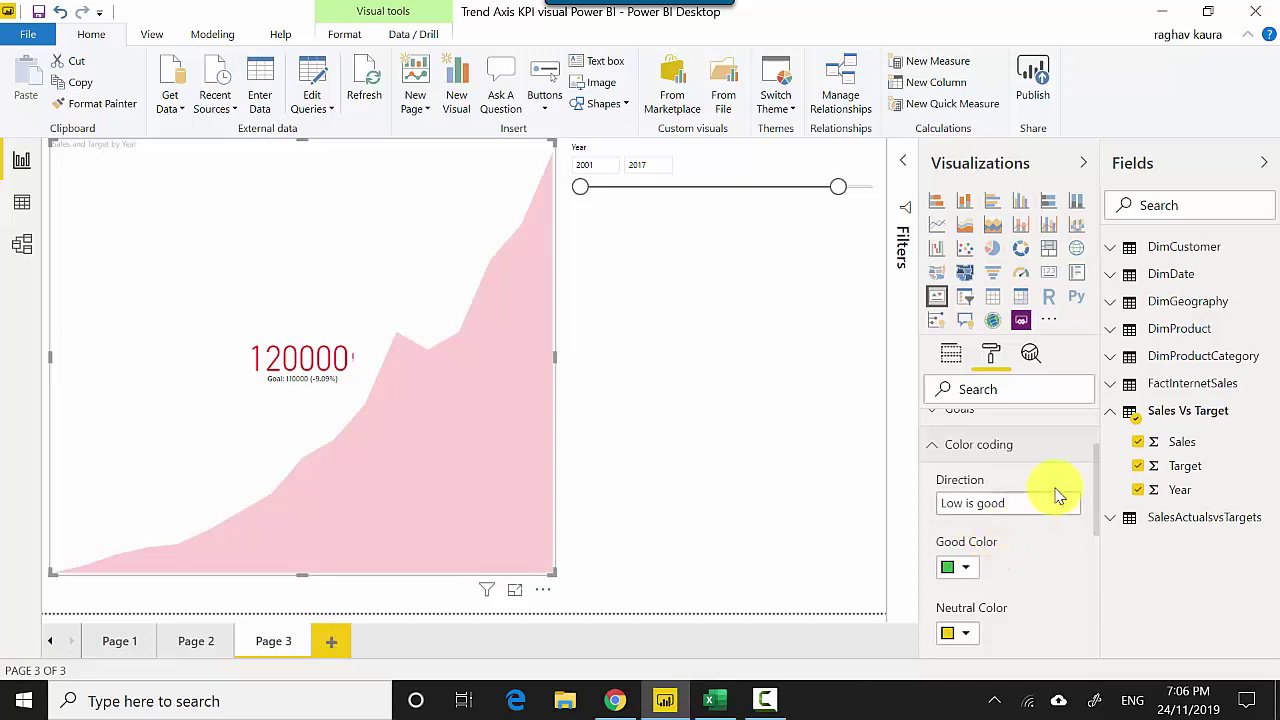
{"action": "left_click", "coordinate": [1050, 504]}
{"action": "left_click", "coordinate": [1000, 526]}
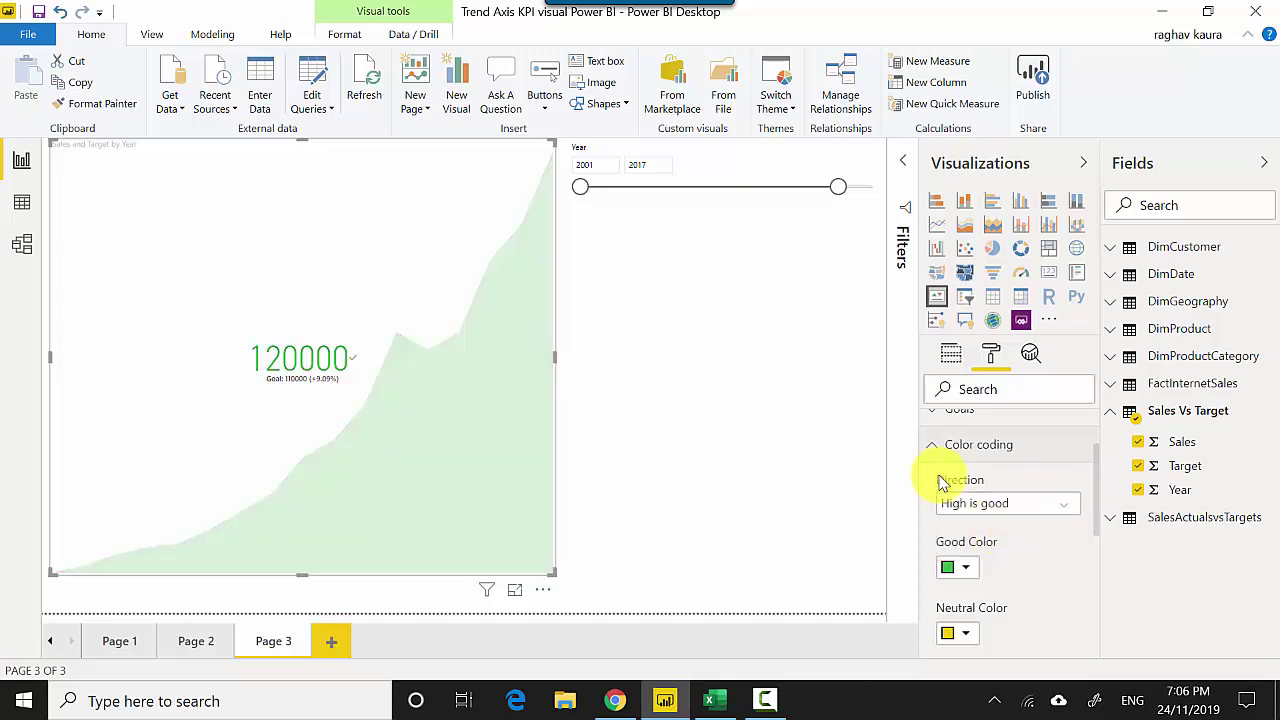
{"action": "left_click", "coordinate": [931, 444]}
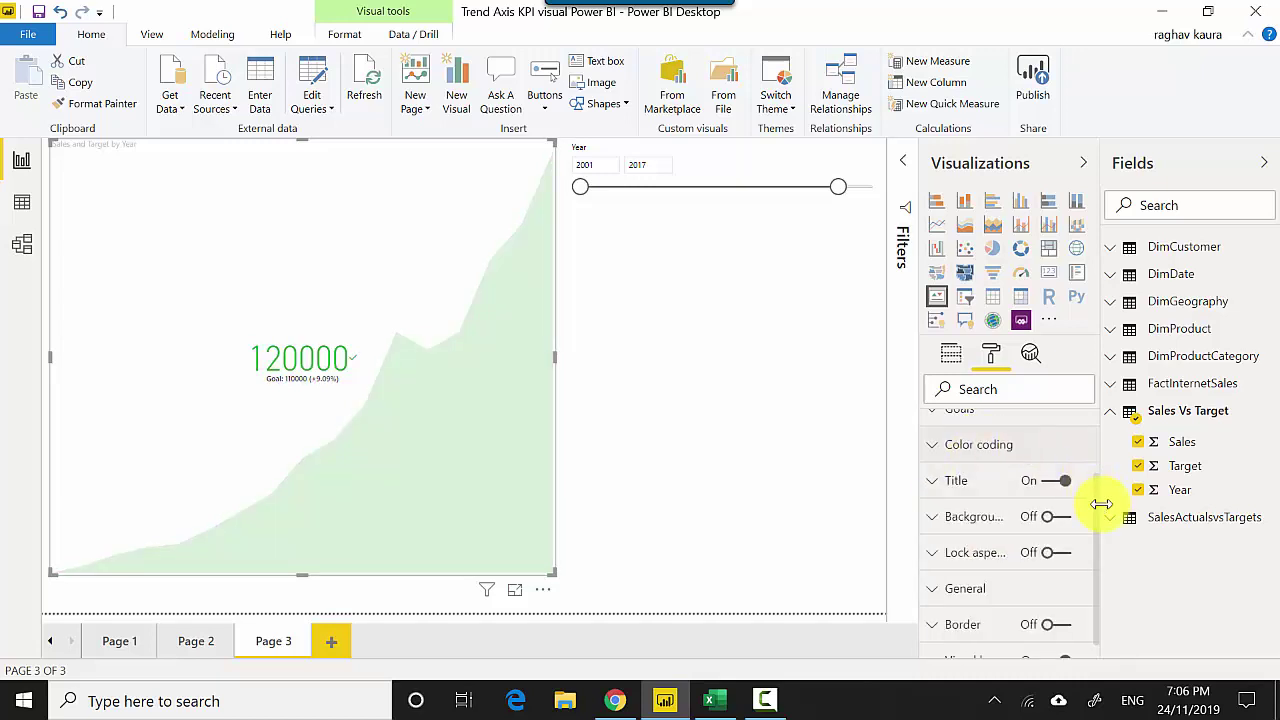
- Expand the KPI's Indicator section: Auto display units, Auto decimal places, 45 pt text
{"action": "left_click_drag", "start_coordinate": [1095, 517], "coordinate": [1100, 415]}
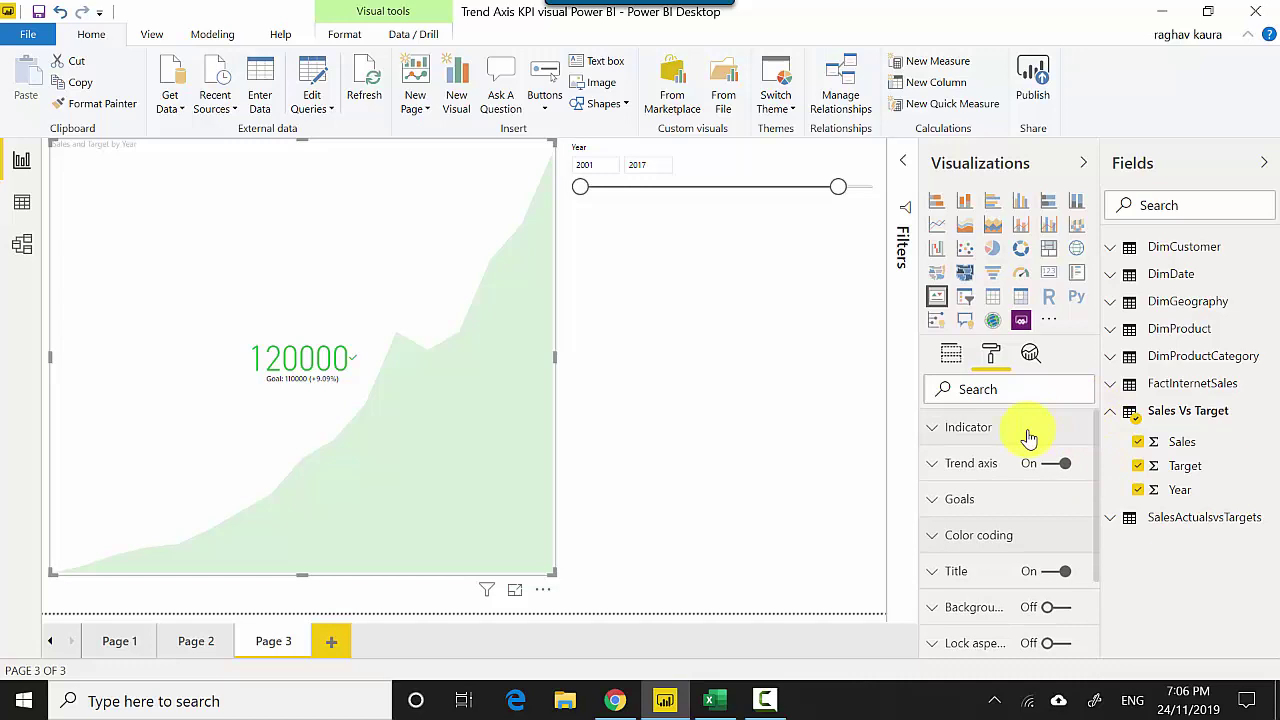
{"action": "left_click", "coordinate": [929, 434]}
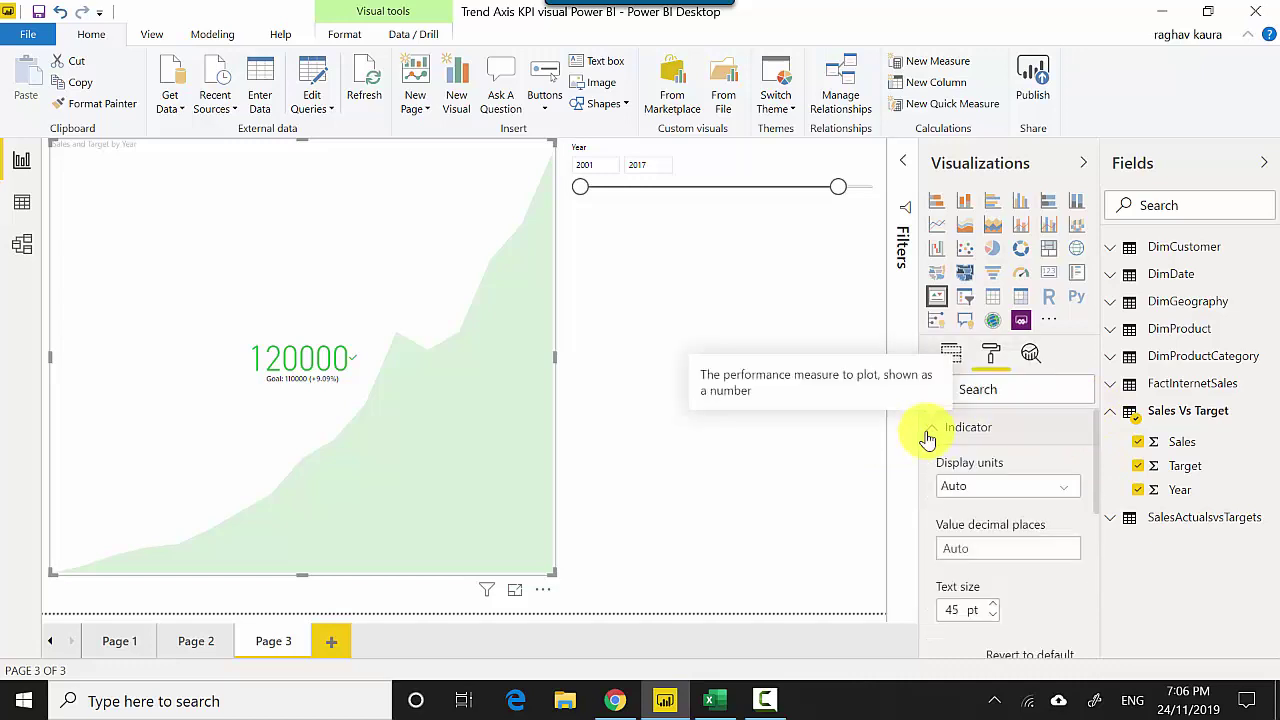